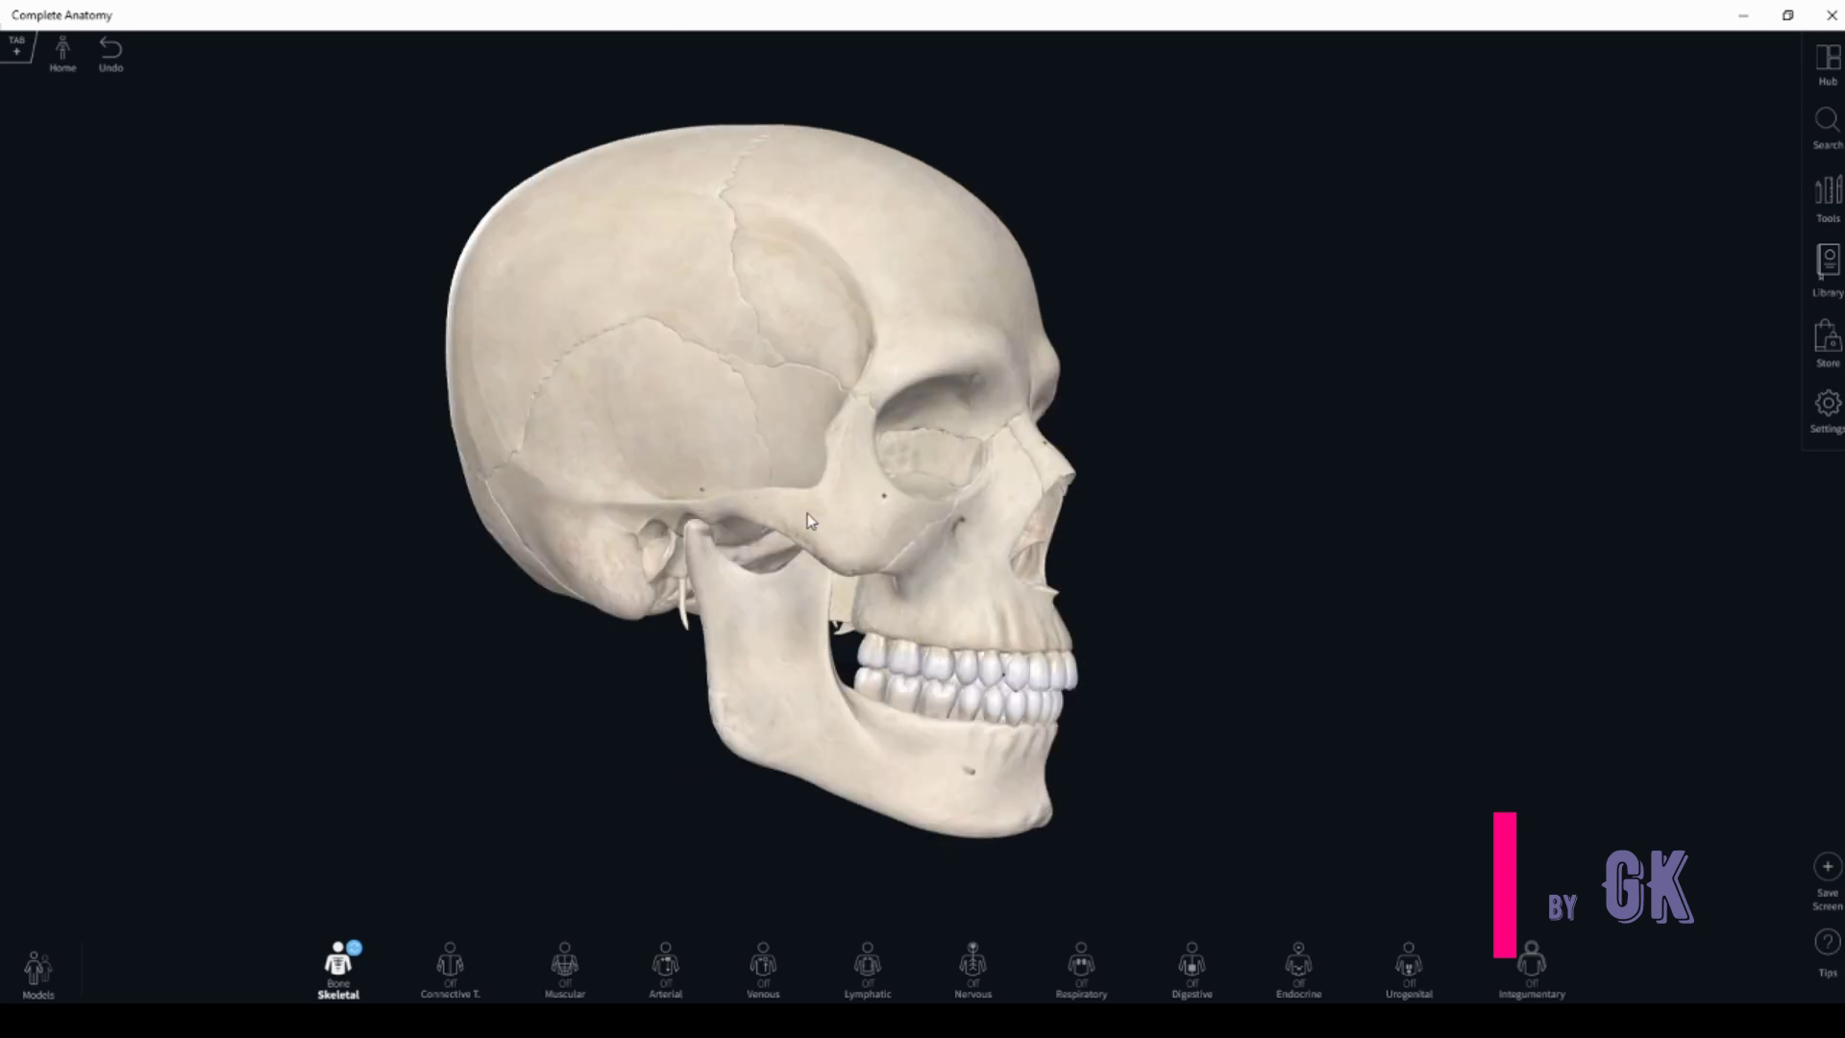
# Orbit the skull through front, side, back and top views to inspect the vault.
pyautogui.moveTo(787, 521); pyautogui.dragTo(908, 382)
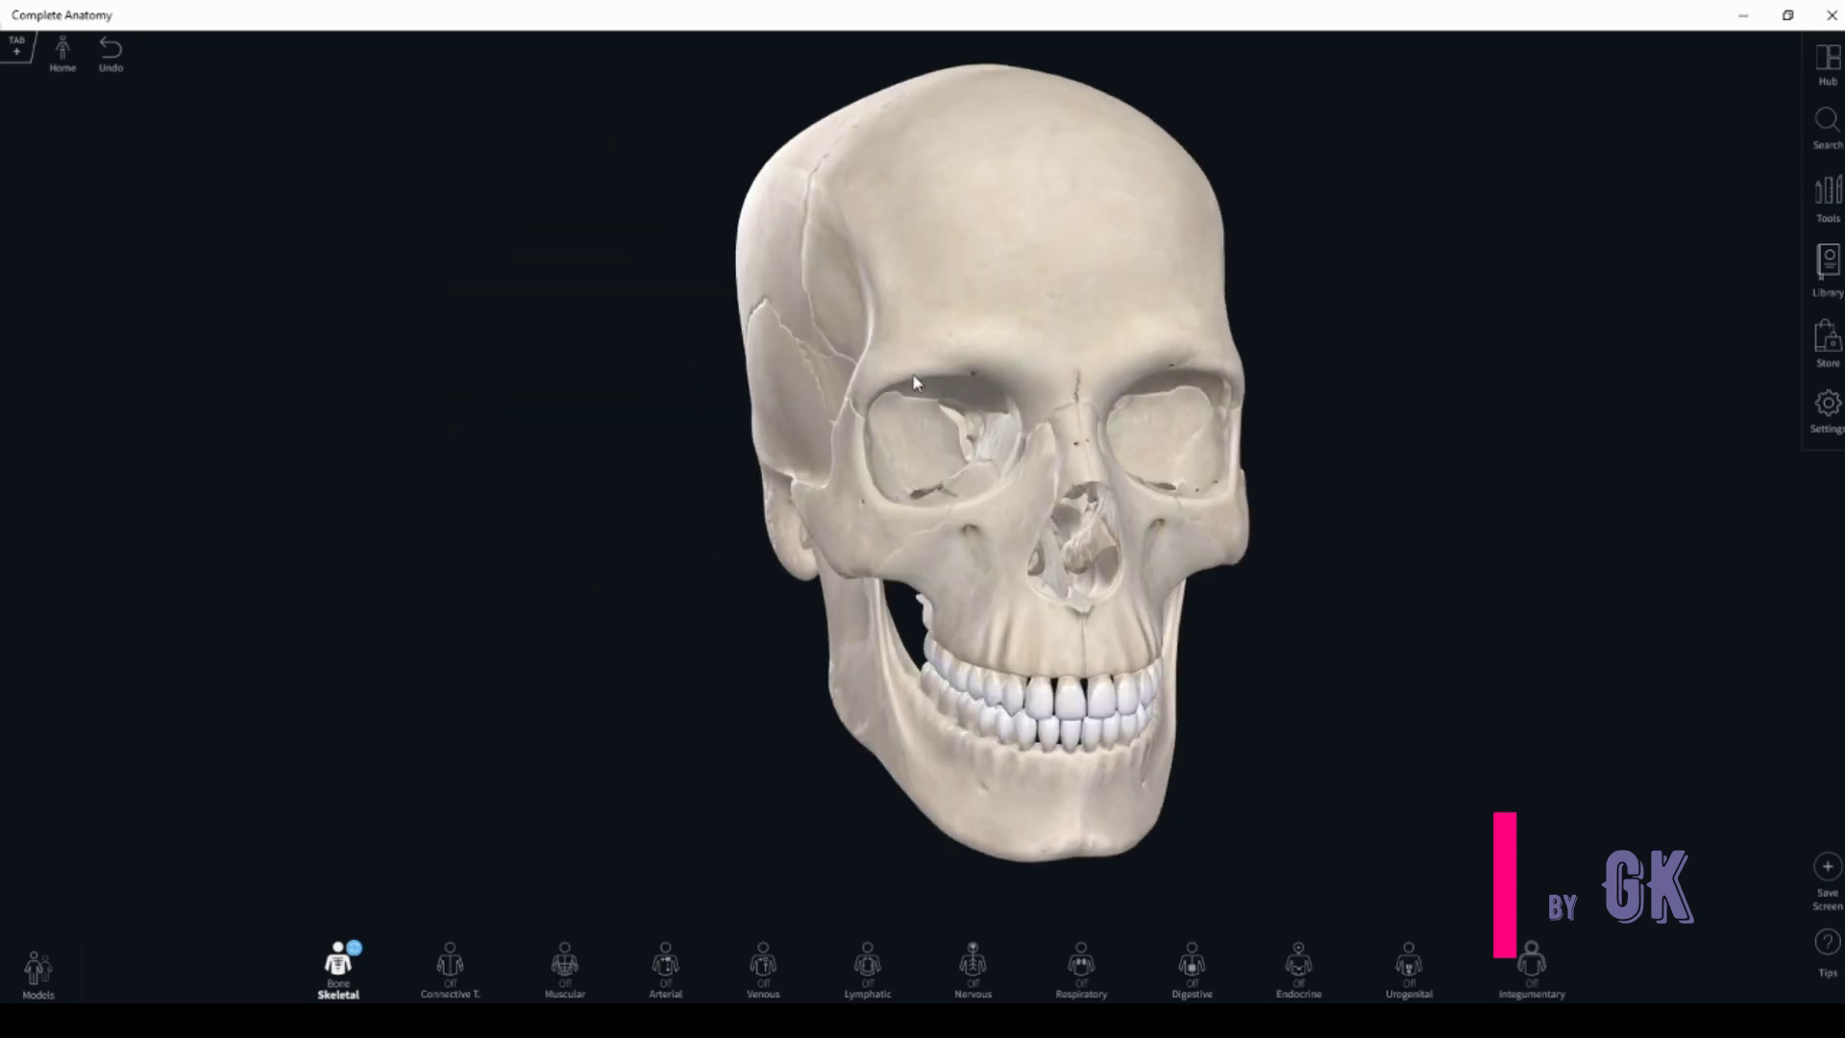
pyautogui.moveTo(964, 440); pyautogui.dragTo(874, 385)
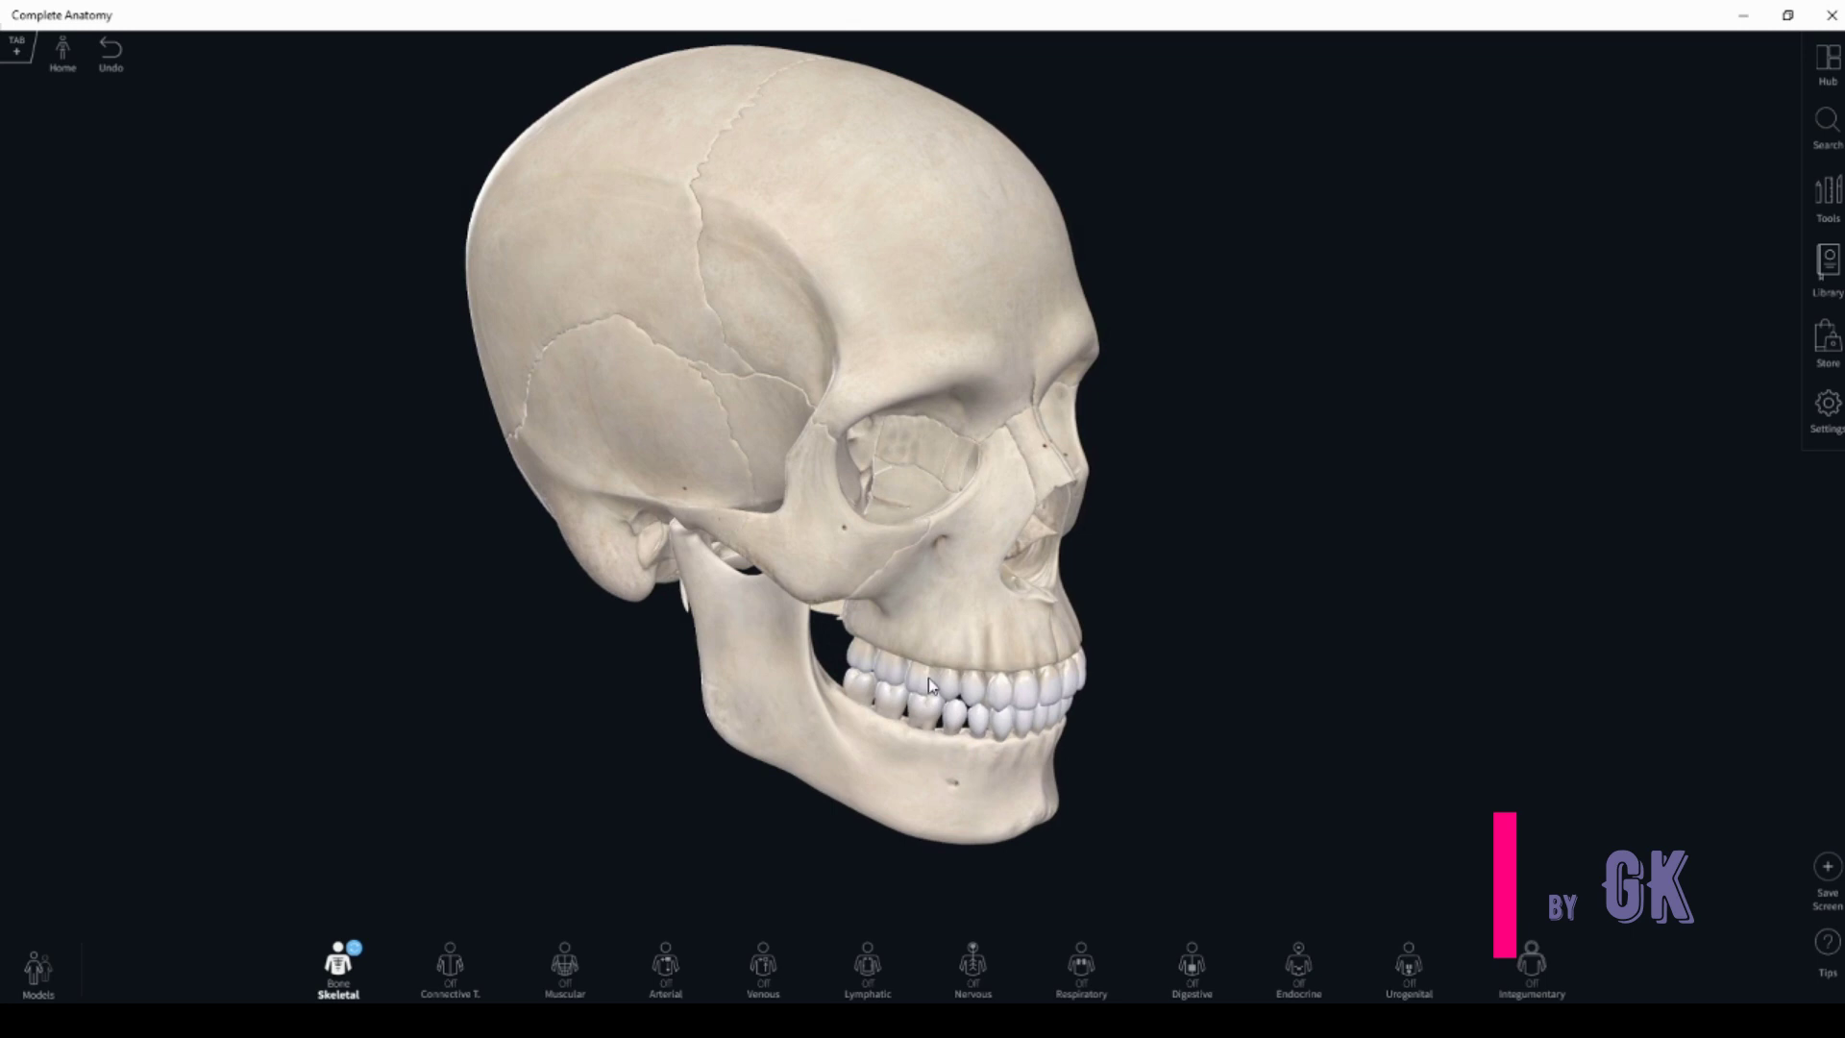
pyautogui.moveTo(826, 511); pyautogui.dragTo(903, 497)
pyautogui.moveTo(775, 471); pyautogui.dragTo(1026, 483)
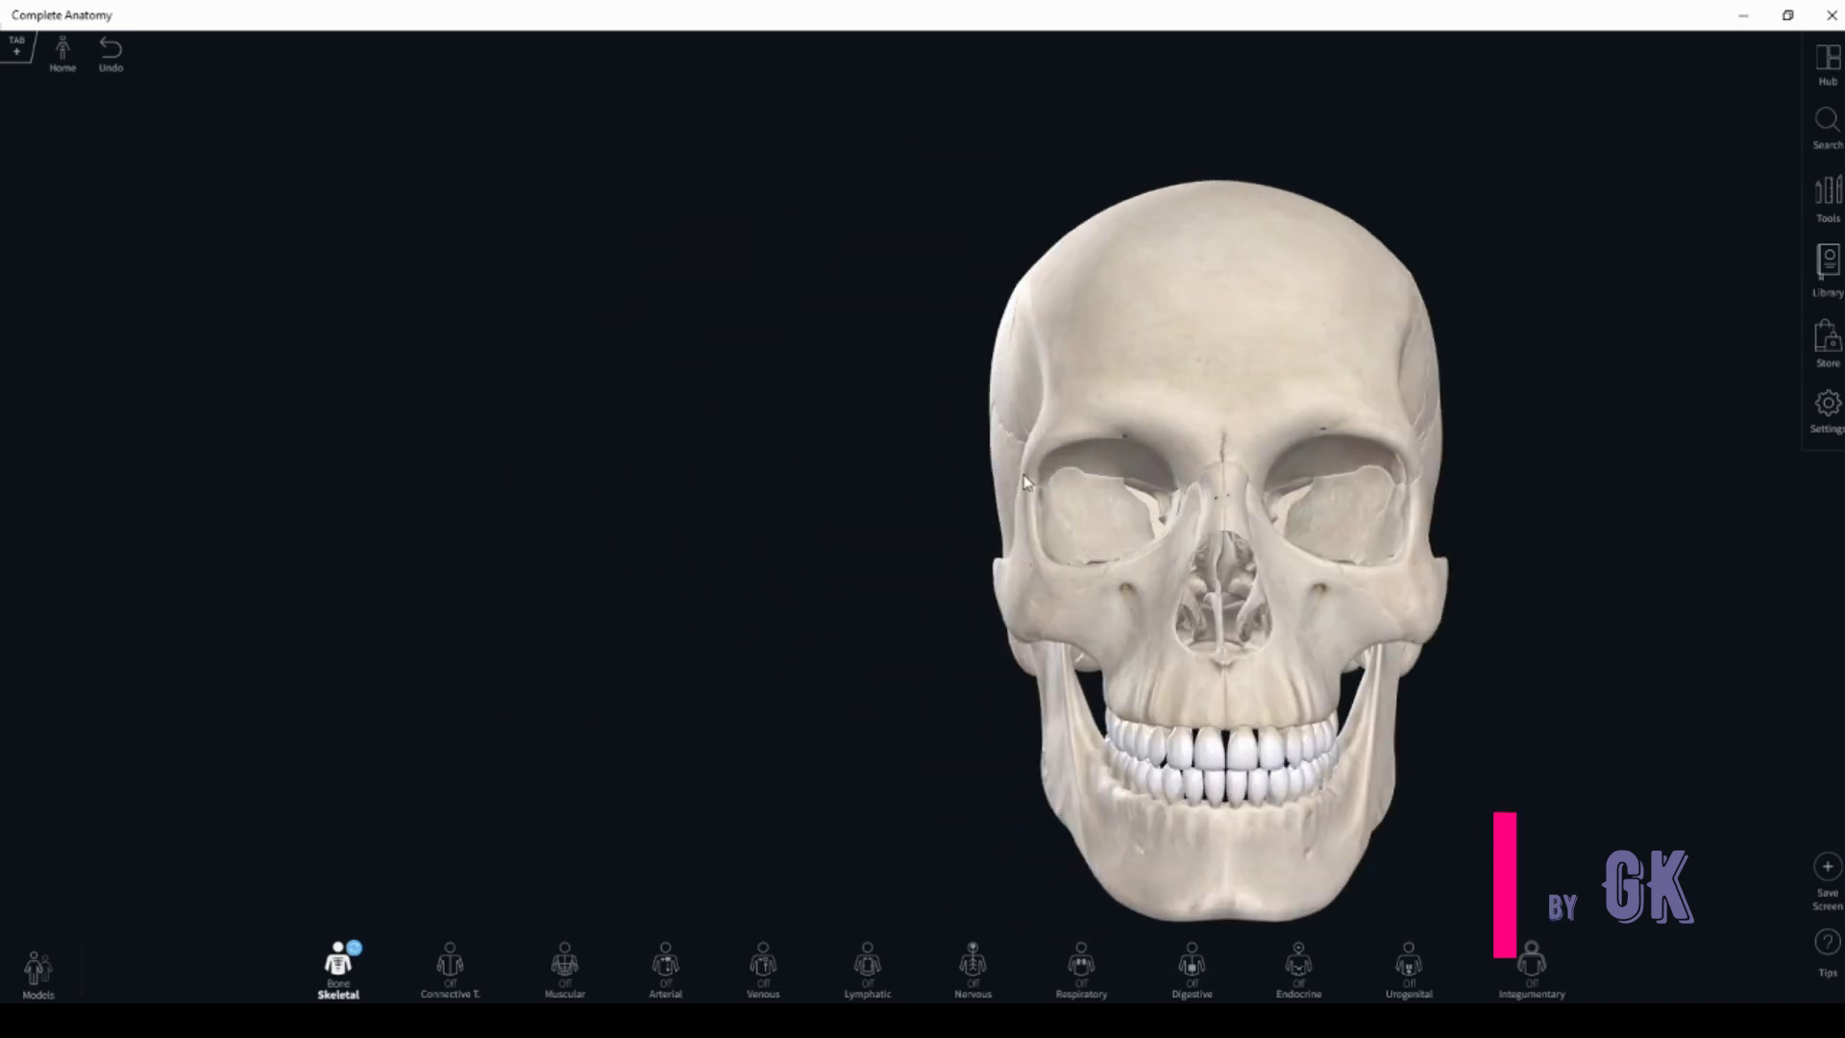
pyautogui.moveTo(1002, 469)
pyautogui.mouseDown()
pyautogui.moveTo(990, 492)
pyautogui.moveTo(993, 459)
pyautogui.mouseUp()
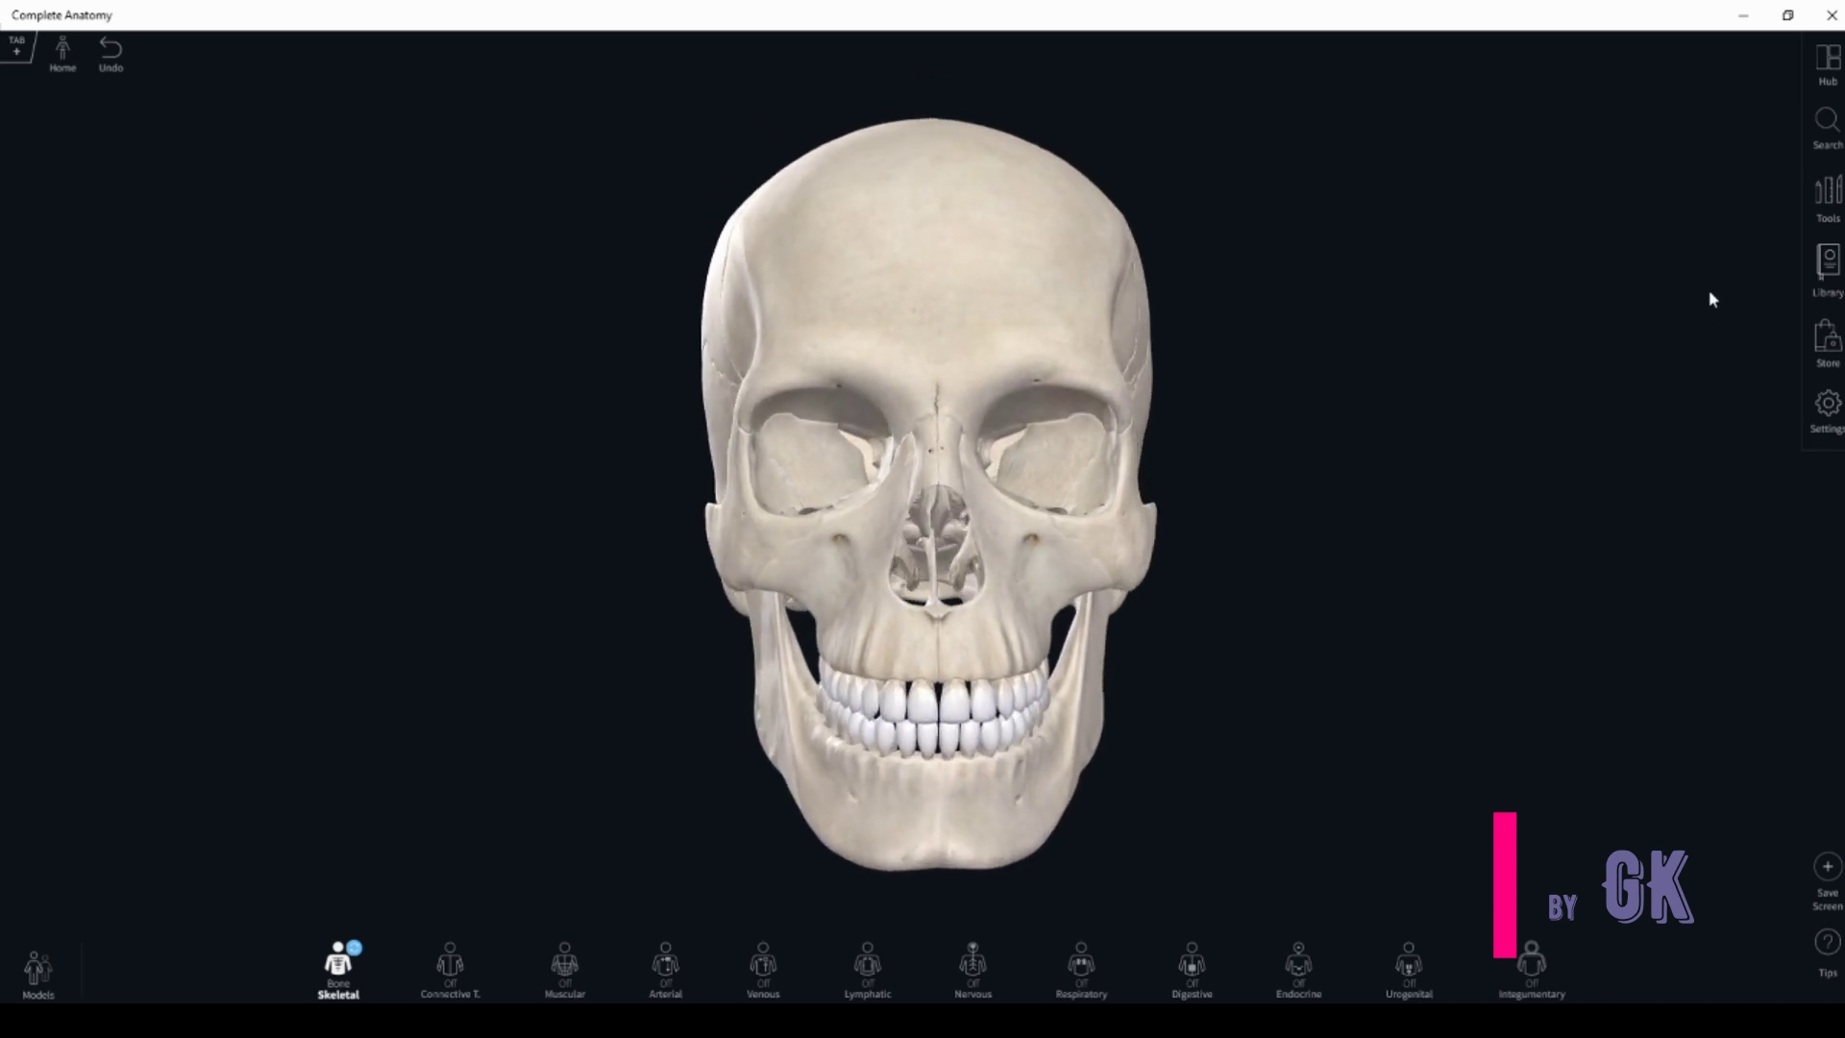
pyautogui.moveTo(1047, 445); pyautogui.dragTo(865, 506)
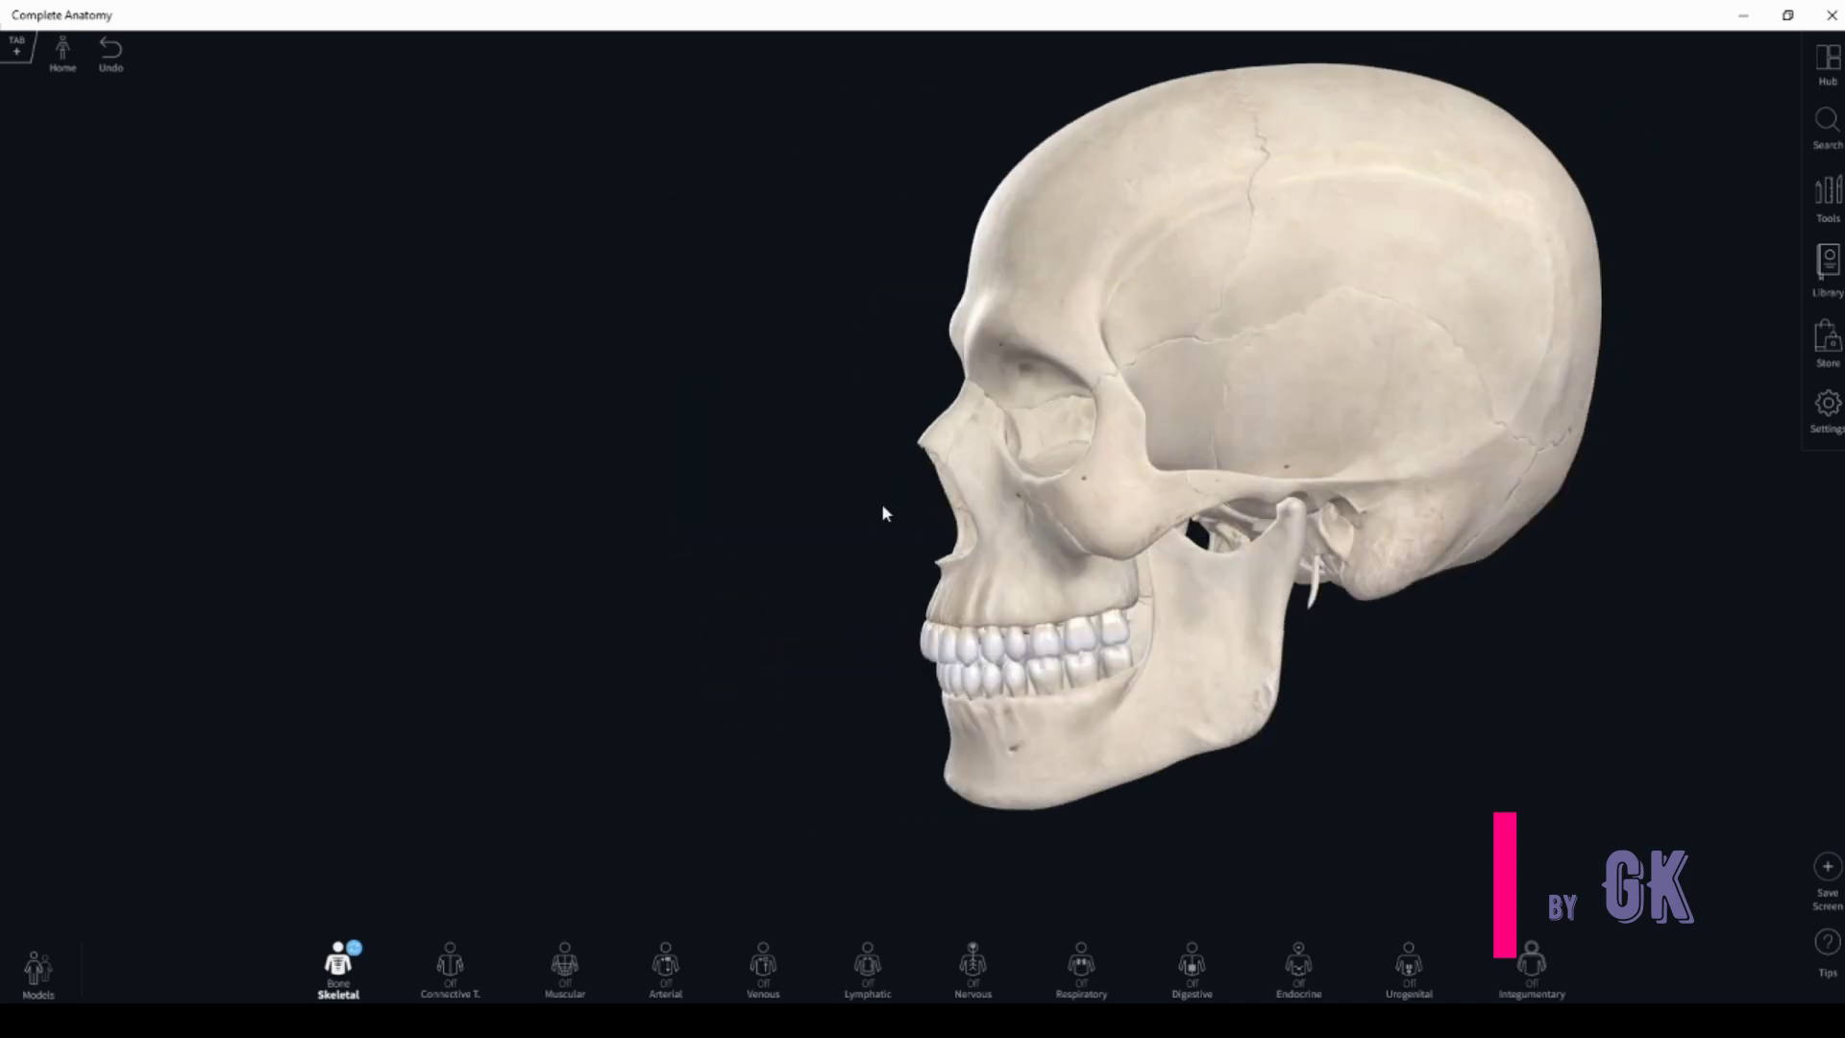
pyautogui.moveTo(1338, 446); pyautogui.dragTo(1034, 240)
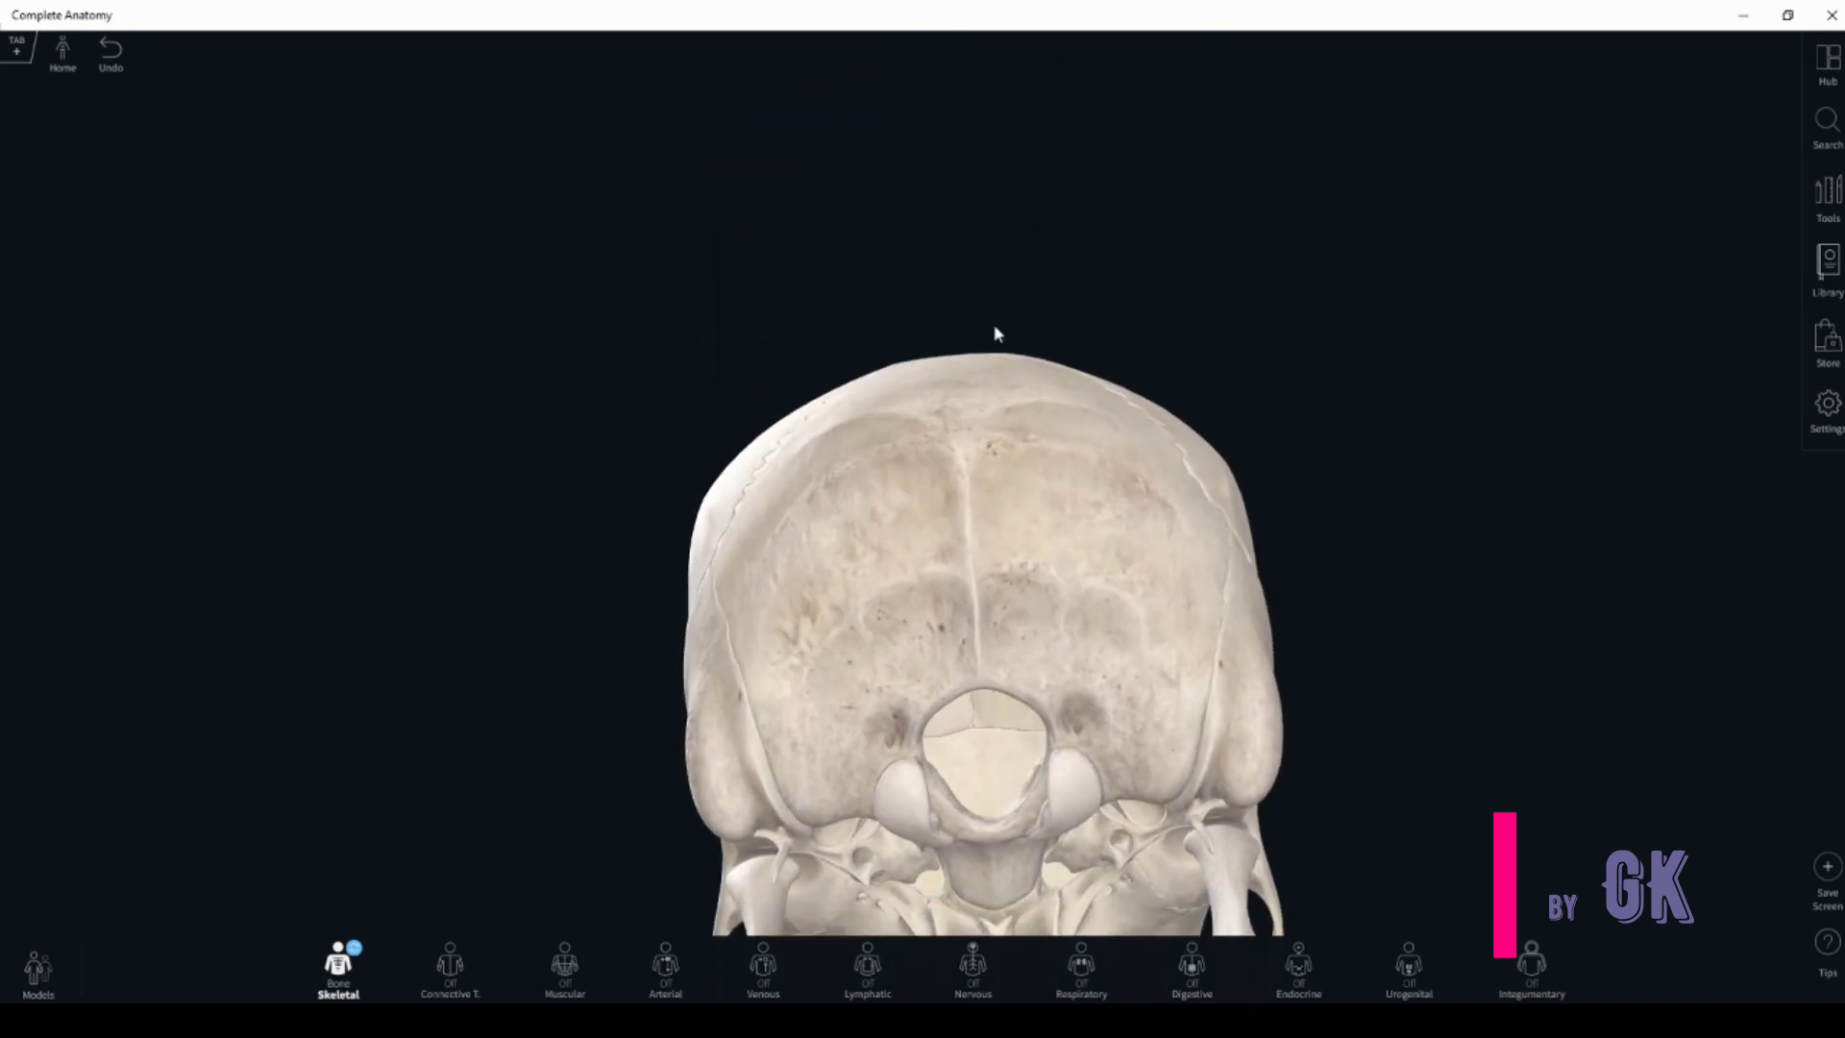
pyautogui.moveTo(997, 548); pyautogui.dragTo(932, 534)
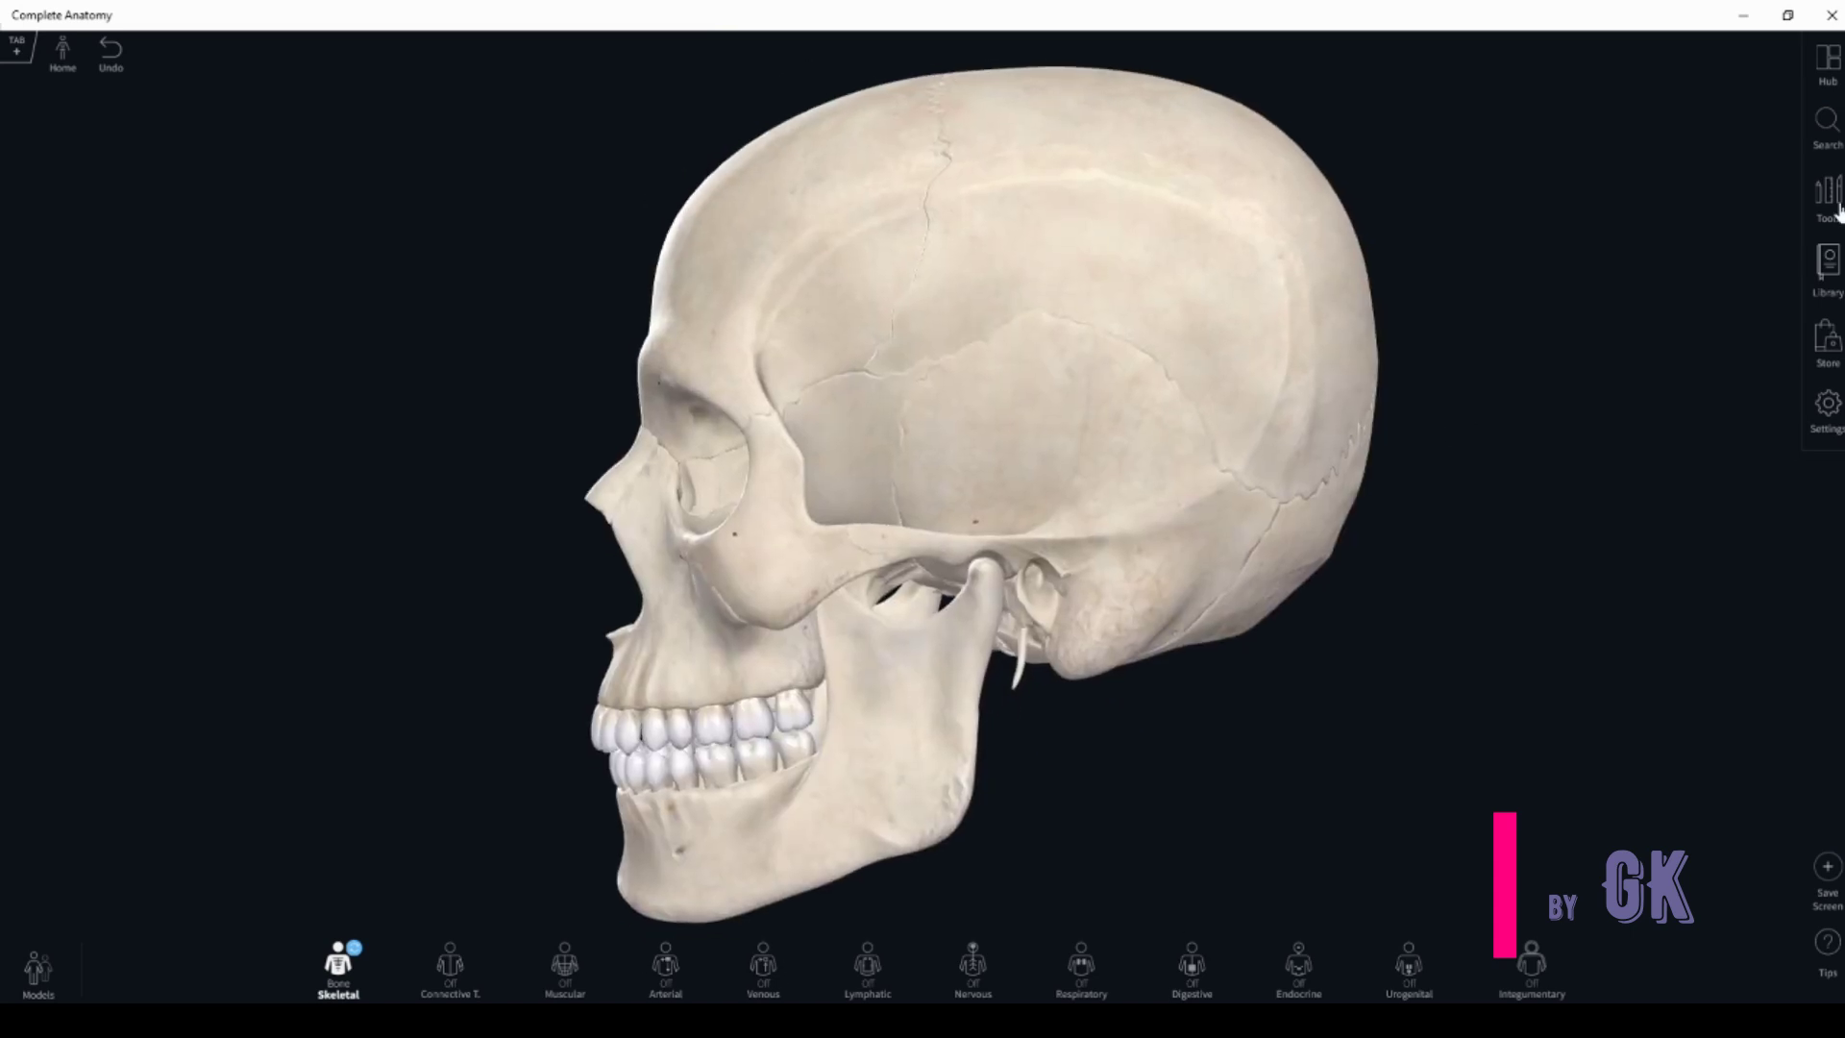
# Draw a 3D pen line from the frontal bone beside the orbit along the skull's side.
pyautogui.click(1837, 201)
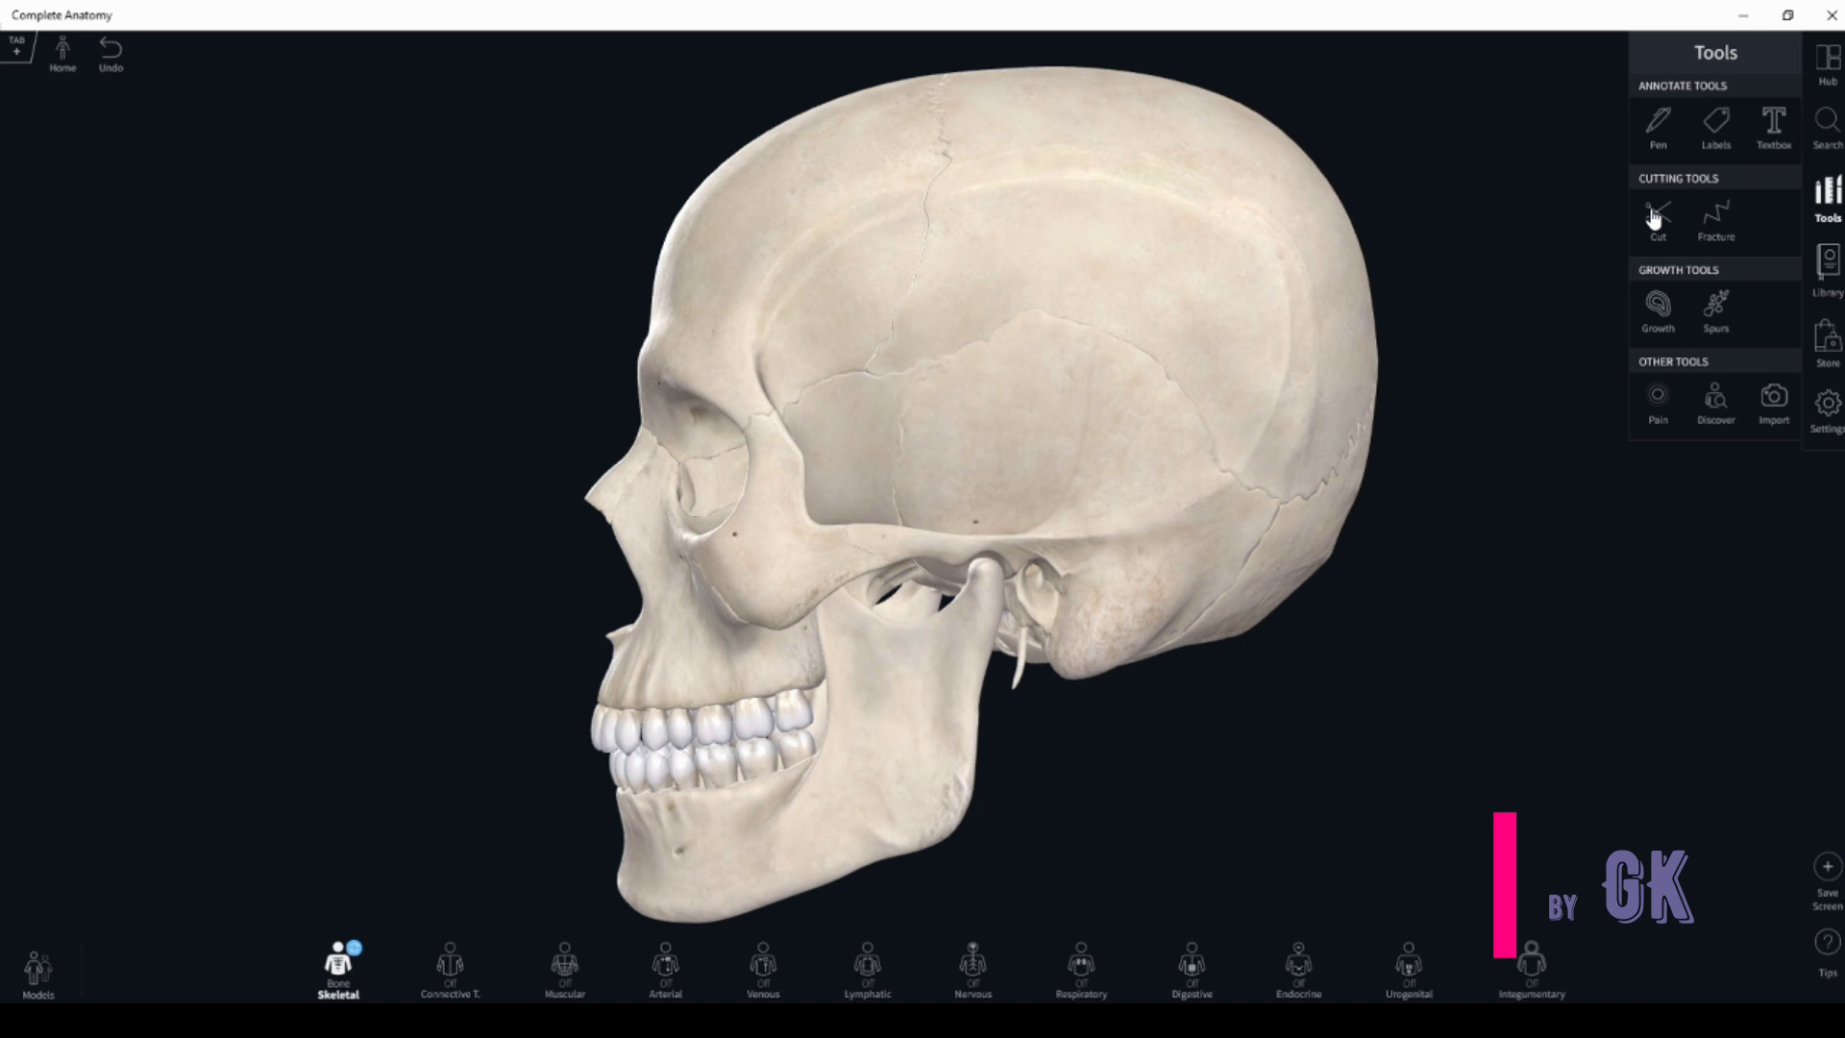
pyautogui.click(1659, 125)
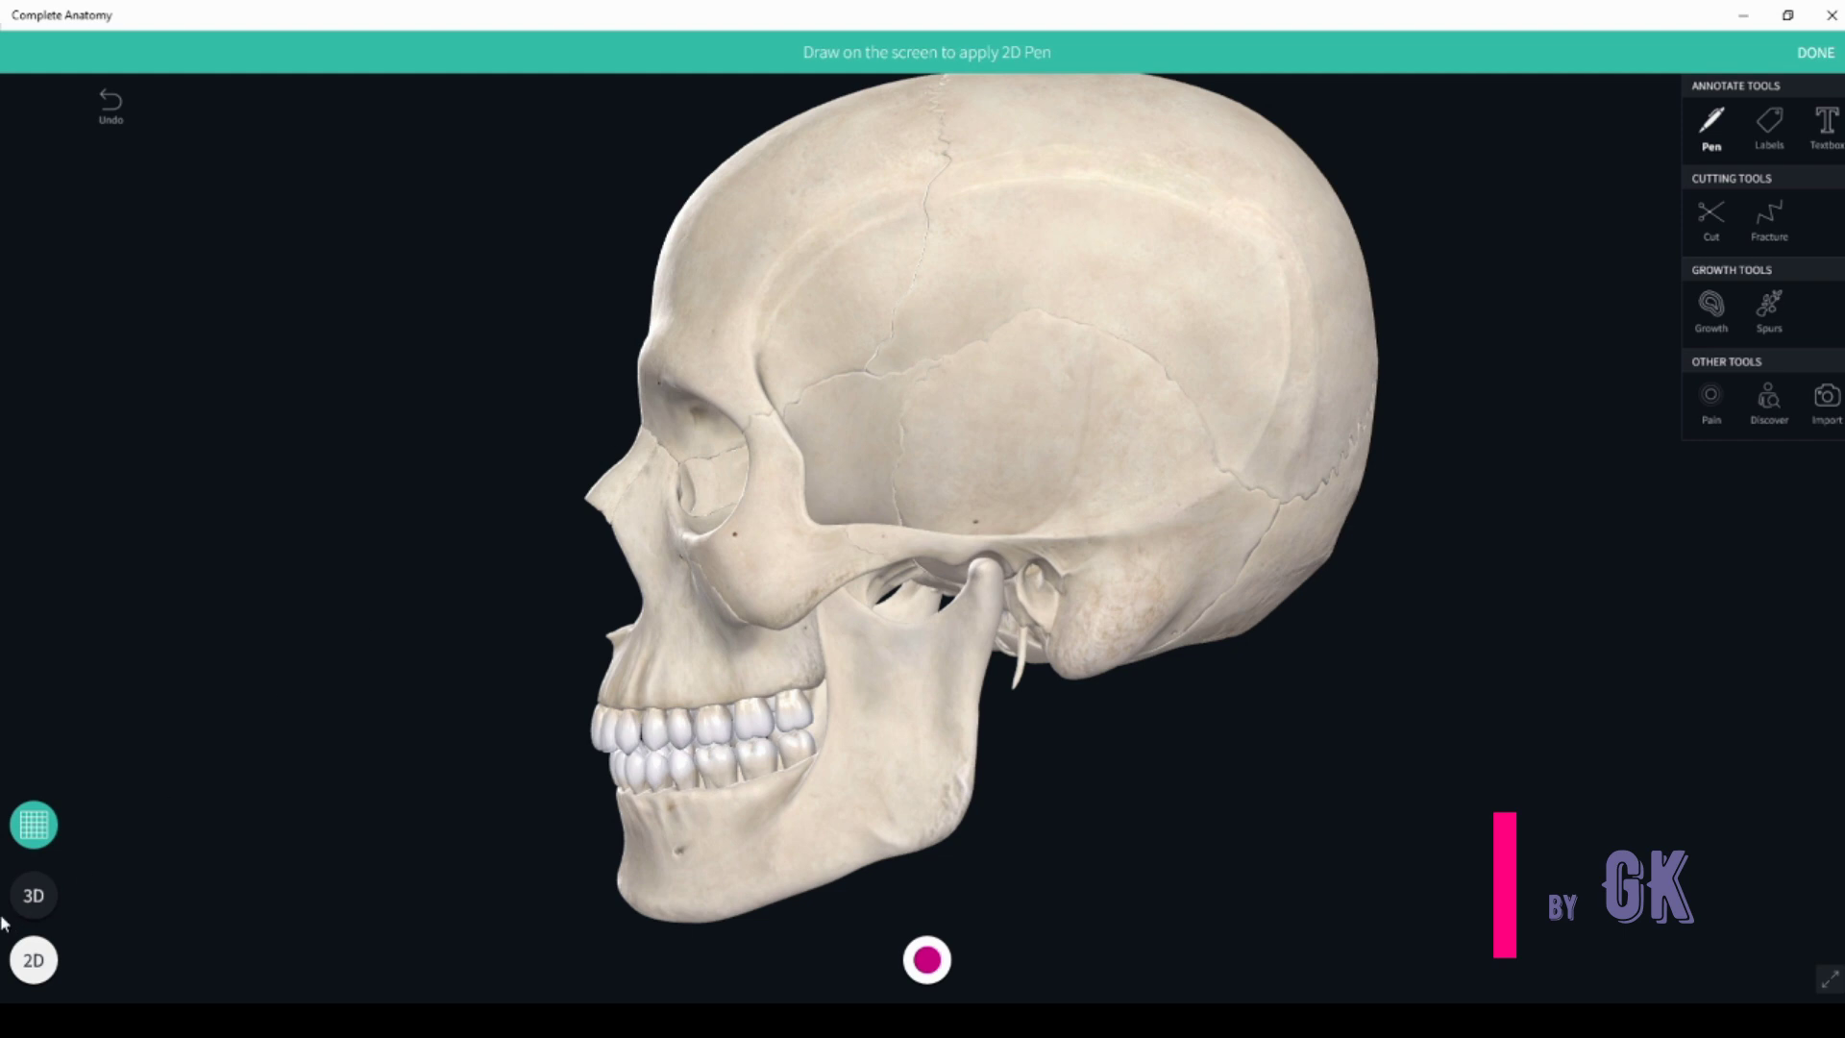
pyautogui.click(32, 897)
pyautogui.click(647, 359)
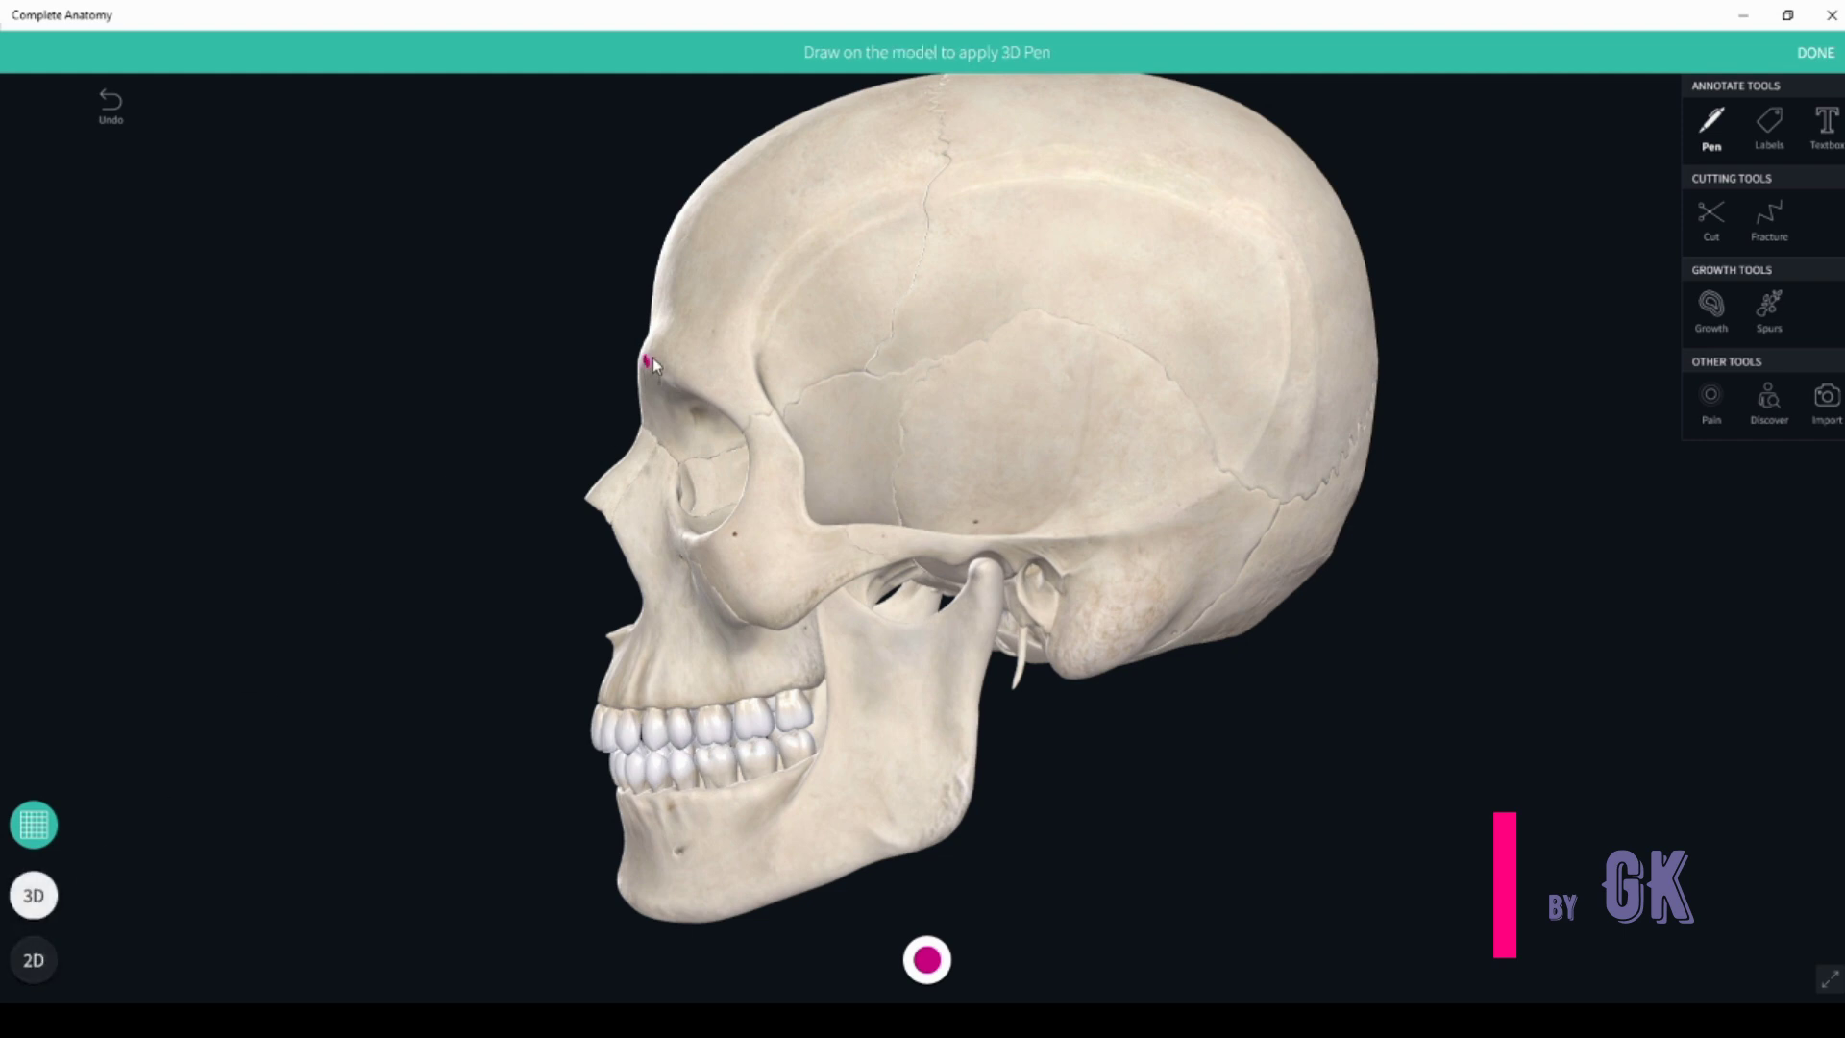
pyautogui.moveTo(752, 398)
pyautogui.mouseDown()
pyautogui.moveTo(810, 535)
pyautogui.moveTo(1070, 544)
pyautogui.mouseUp()
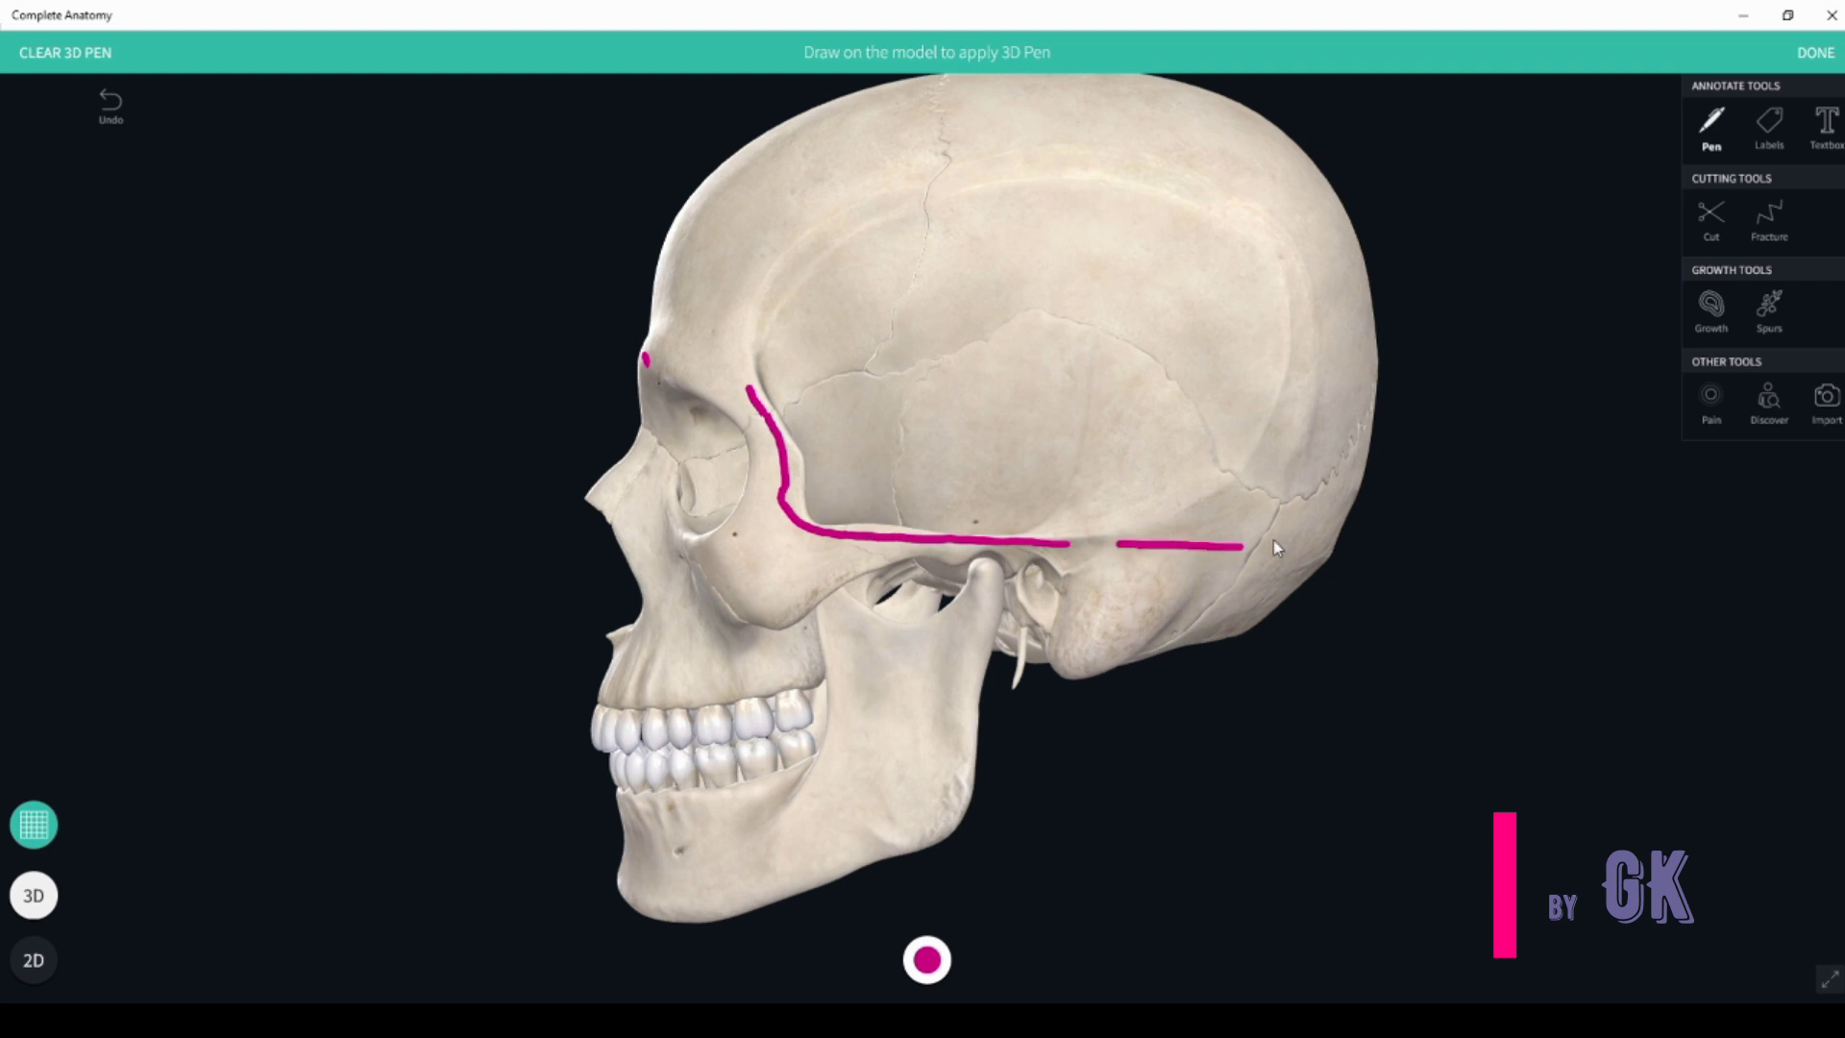
pyautogui.moveTo(1268, 561); pyautogui.dragTo(1314, 567)
pyautogui.click(1815, 53)
# Turn the skull to the back and continue the pen line across the occiput into a small loop.
pyautogui.moveTo(1306, 486); pyautogui.dragTo(1046, 486)
pyautogui.click(1346, 307)
pyautogui.click(1827, 192)
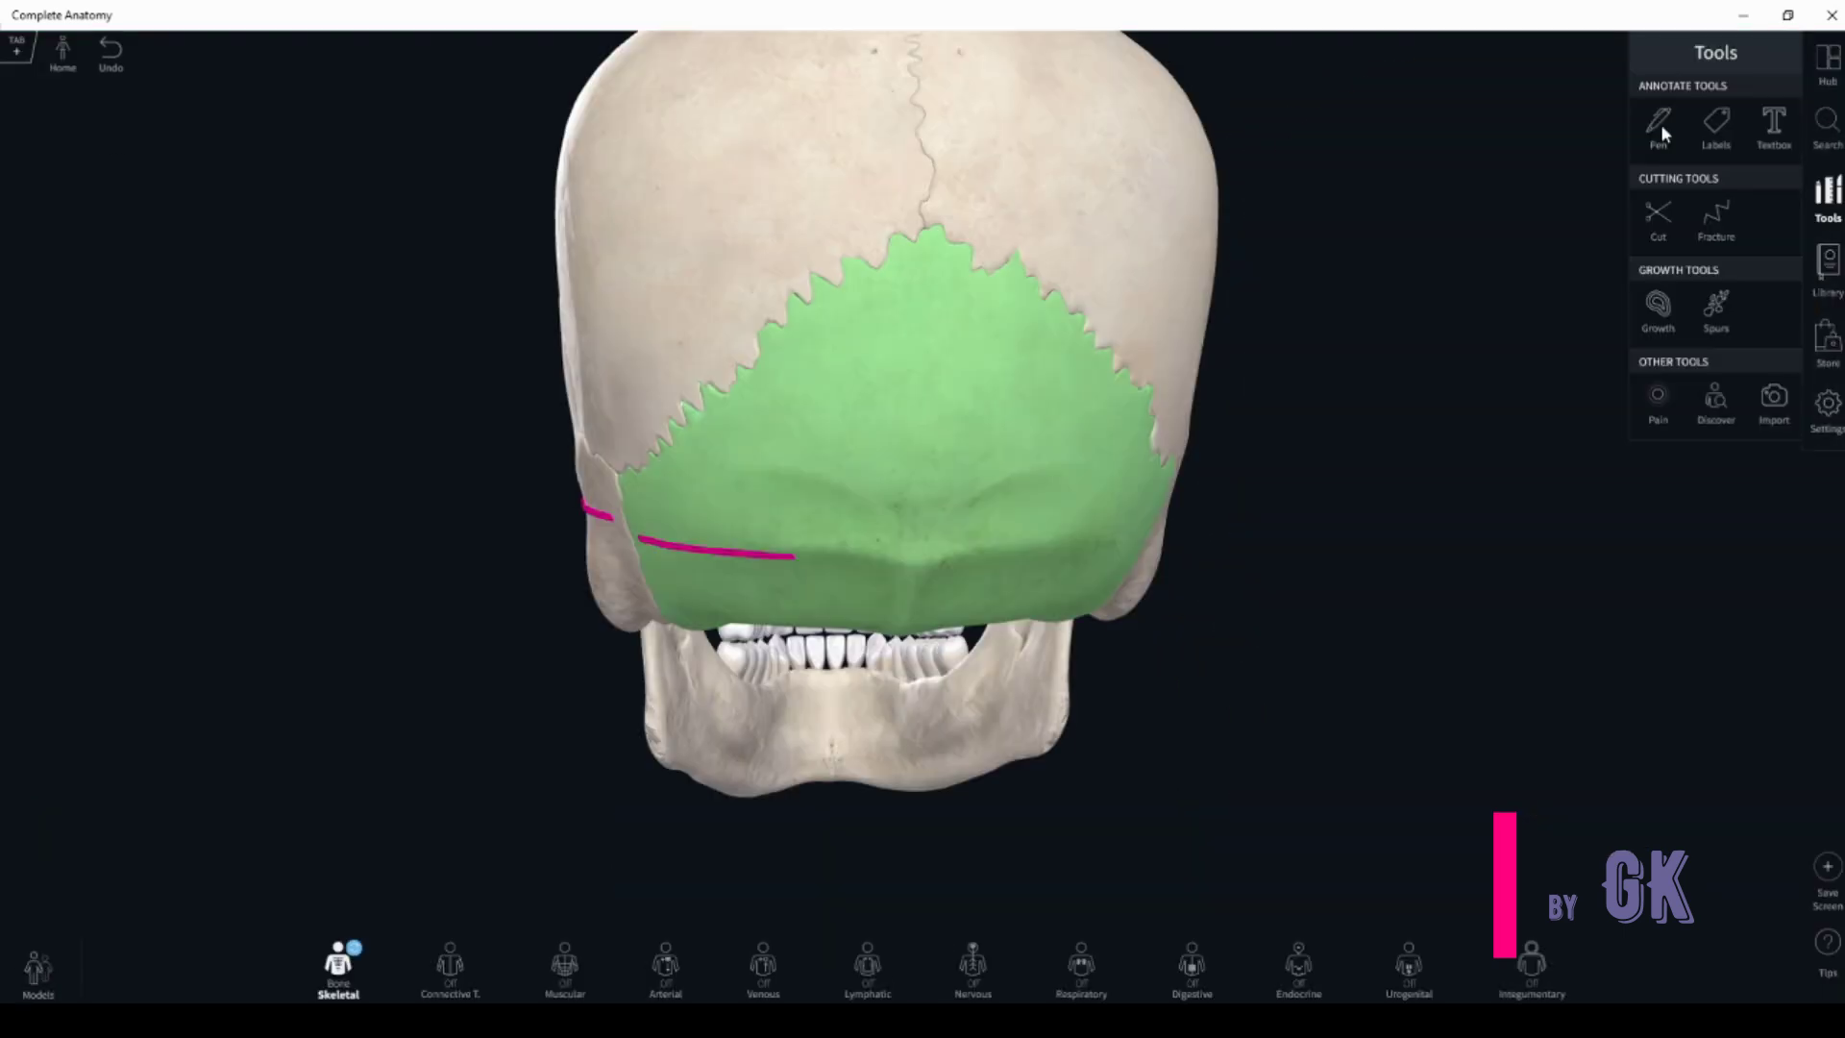
pyautogui.click(889, 561)
pyautogui.moveTo(890, 561)
pyautogui.mouseDown()
pyautogui.moveTo(922, 573)
pyautogui.moveTo(915, 553)
pyautogui.mouseUp()
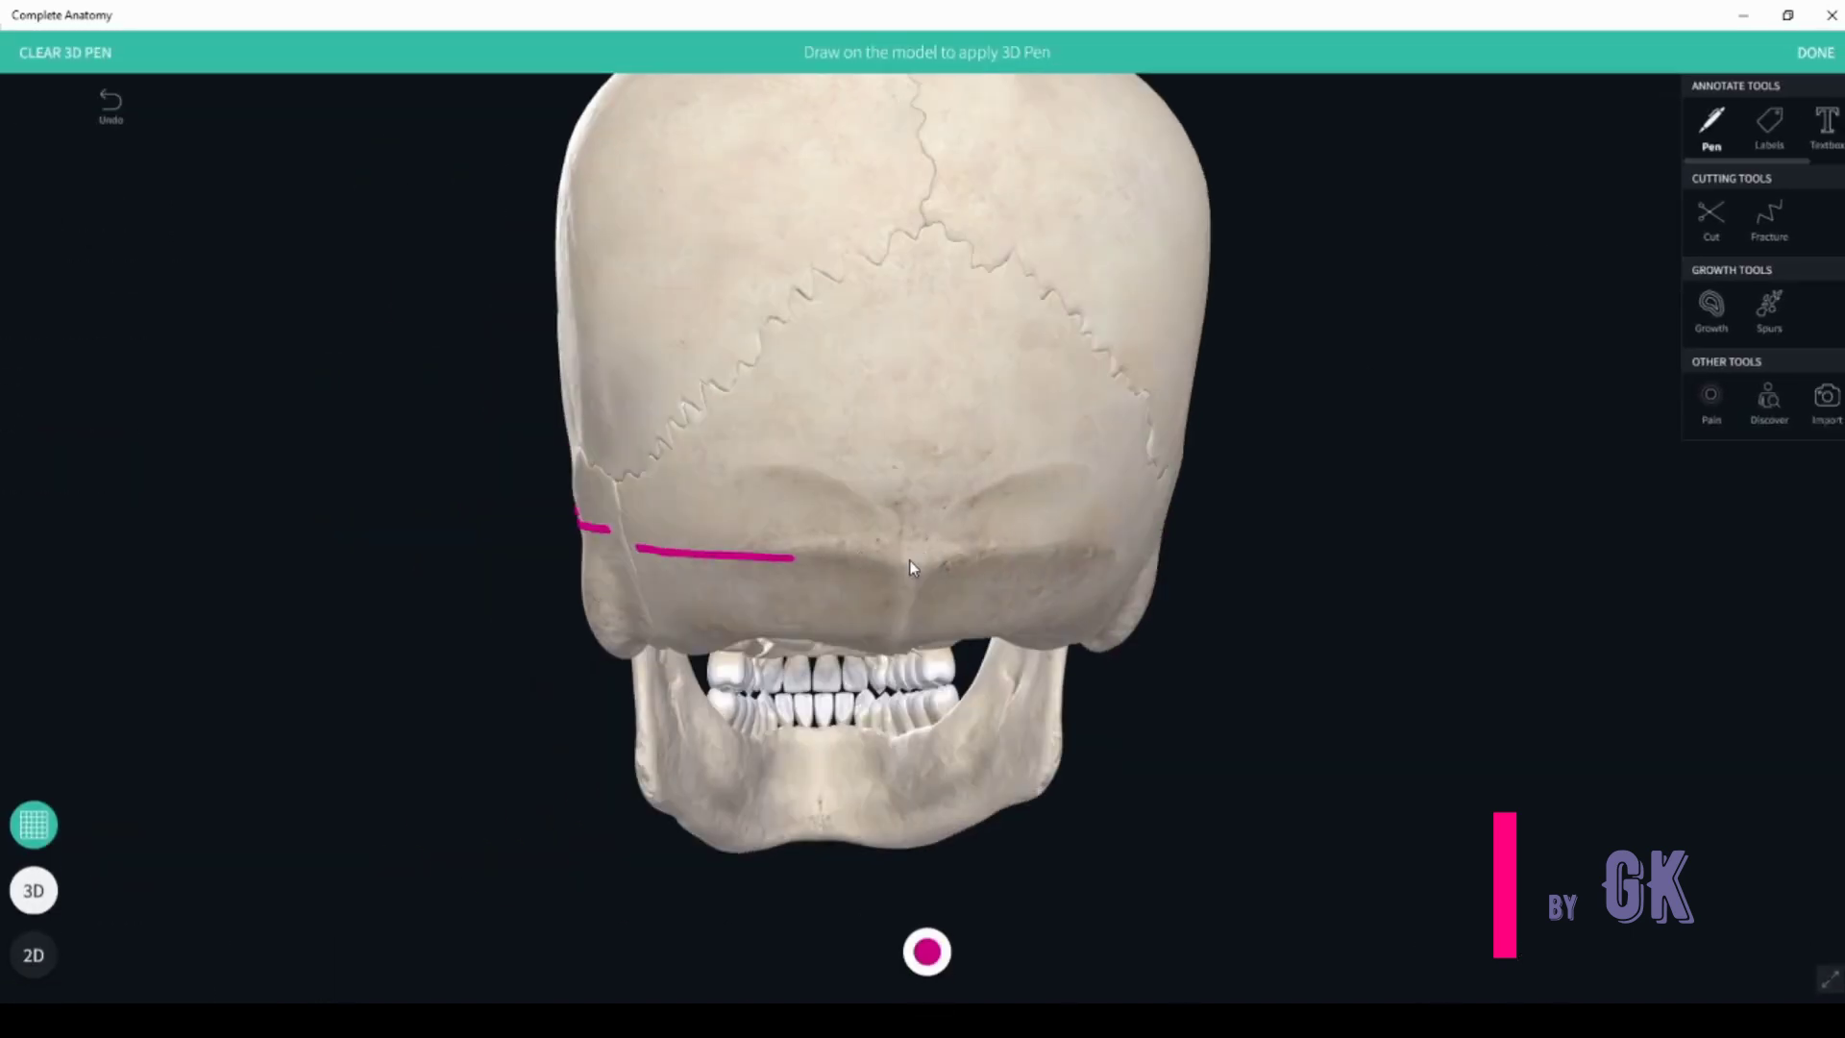
pyautogui.moveTo(926, 569); pyautogui.dragTo(924, 558)
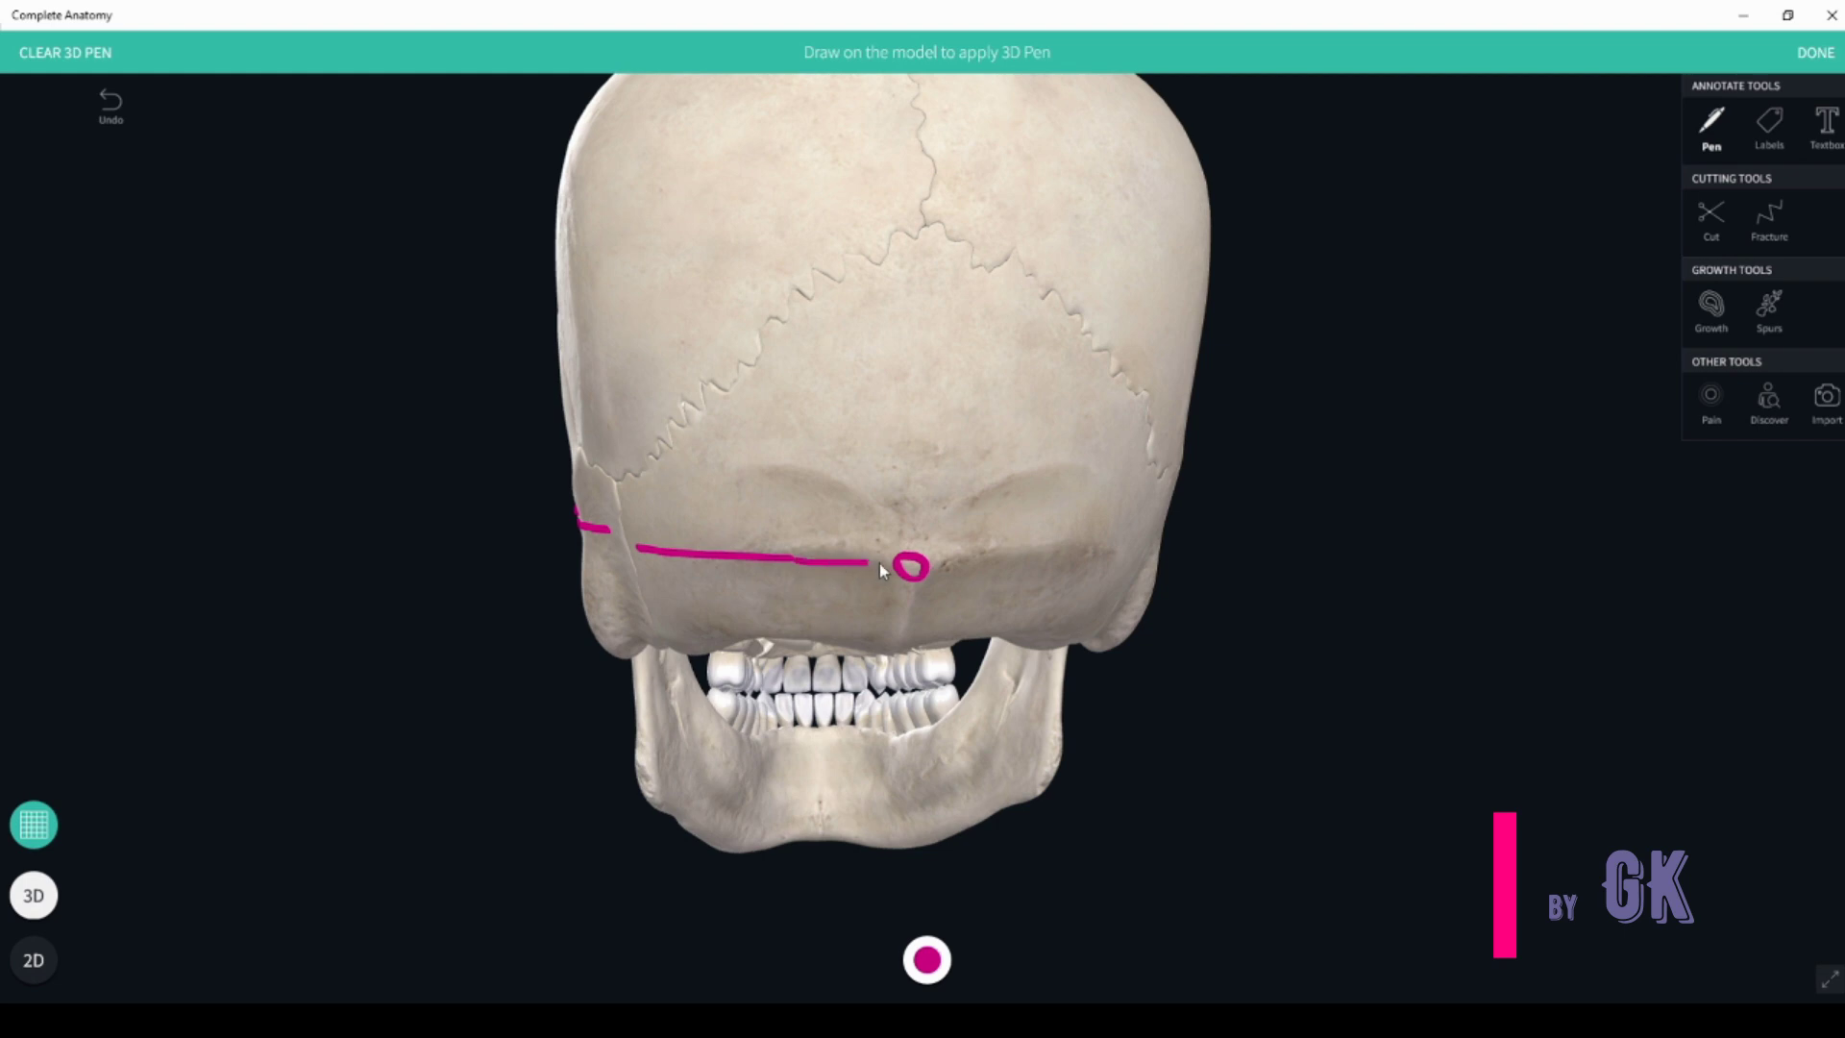
pyautogui.click(1816, 52)
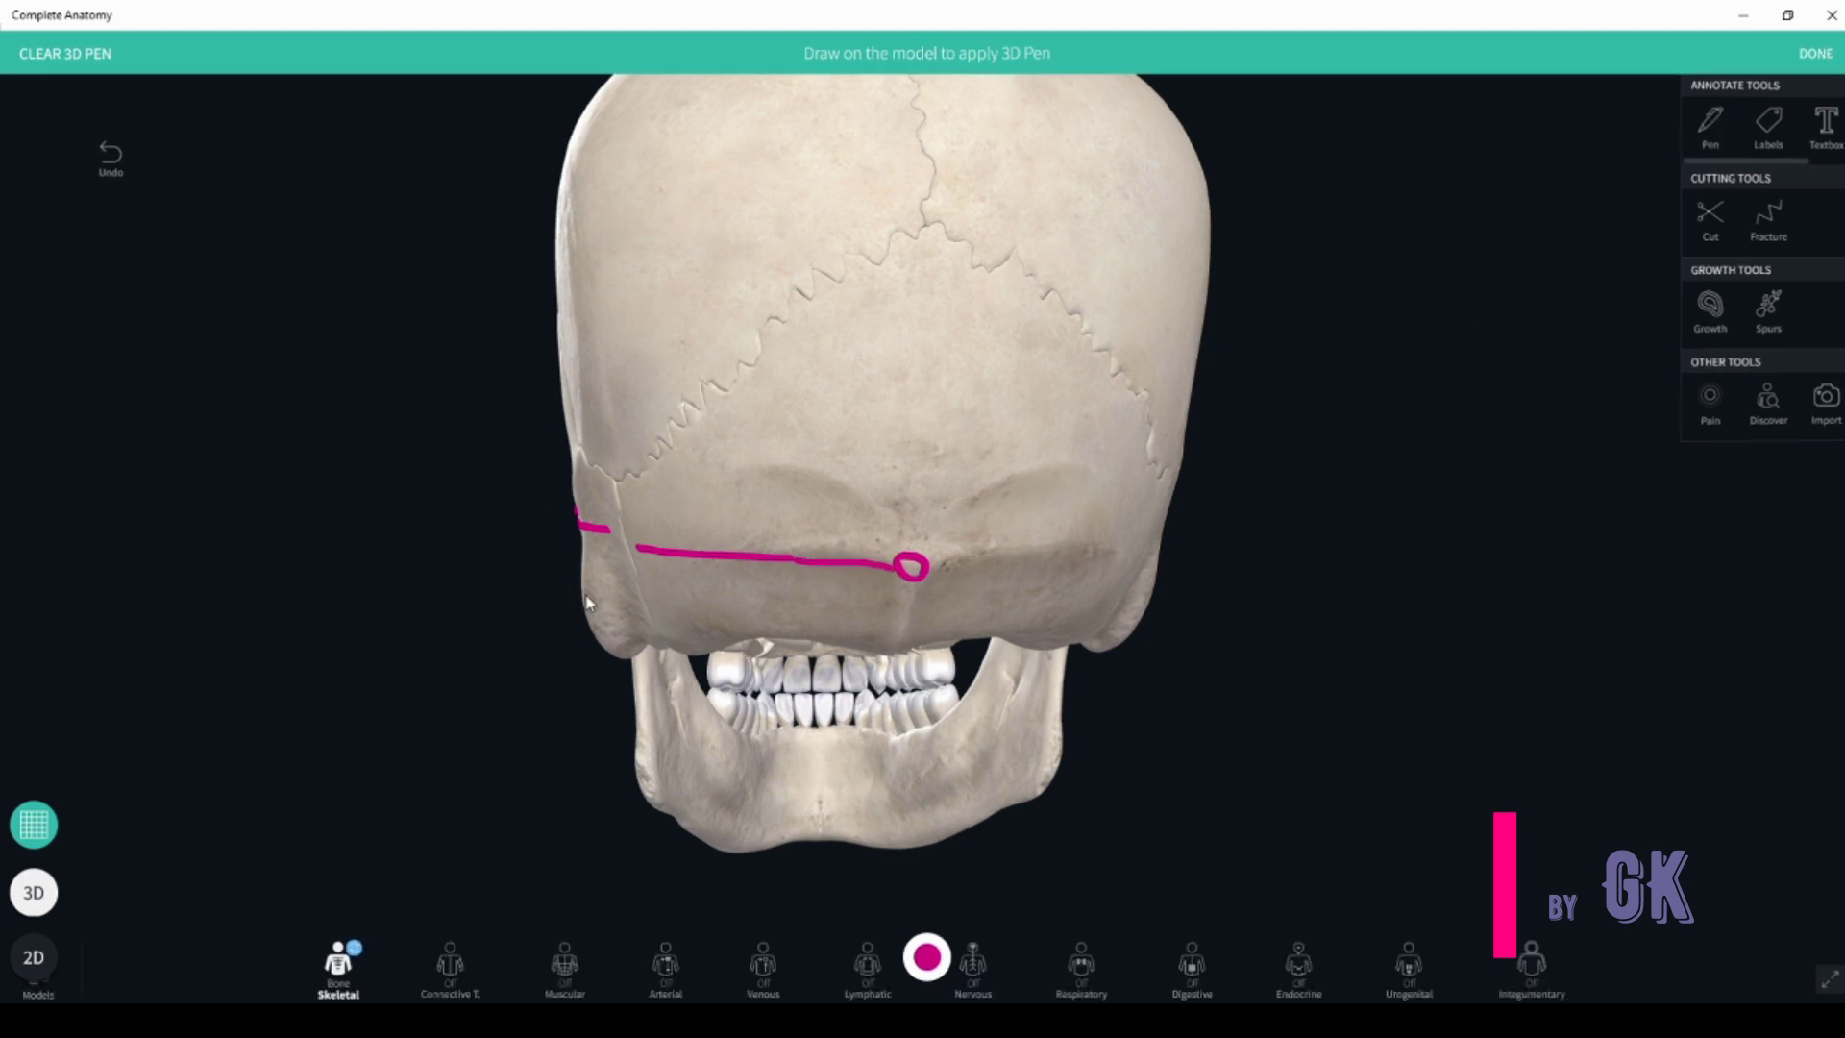
# Orbit and zoom in to a top-down view of the cranial base interior.
pyautogui.moveTo(713, 611); pyautogui.dragTo(811, 528)
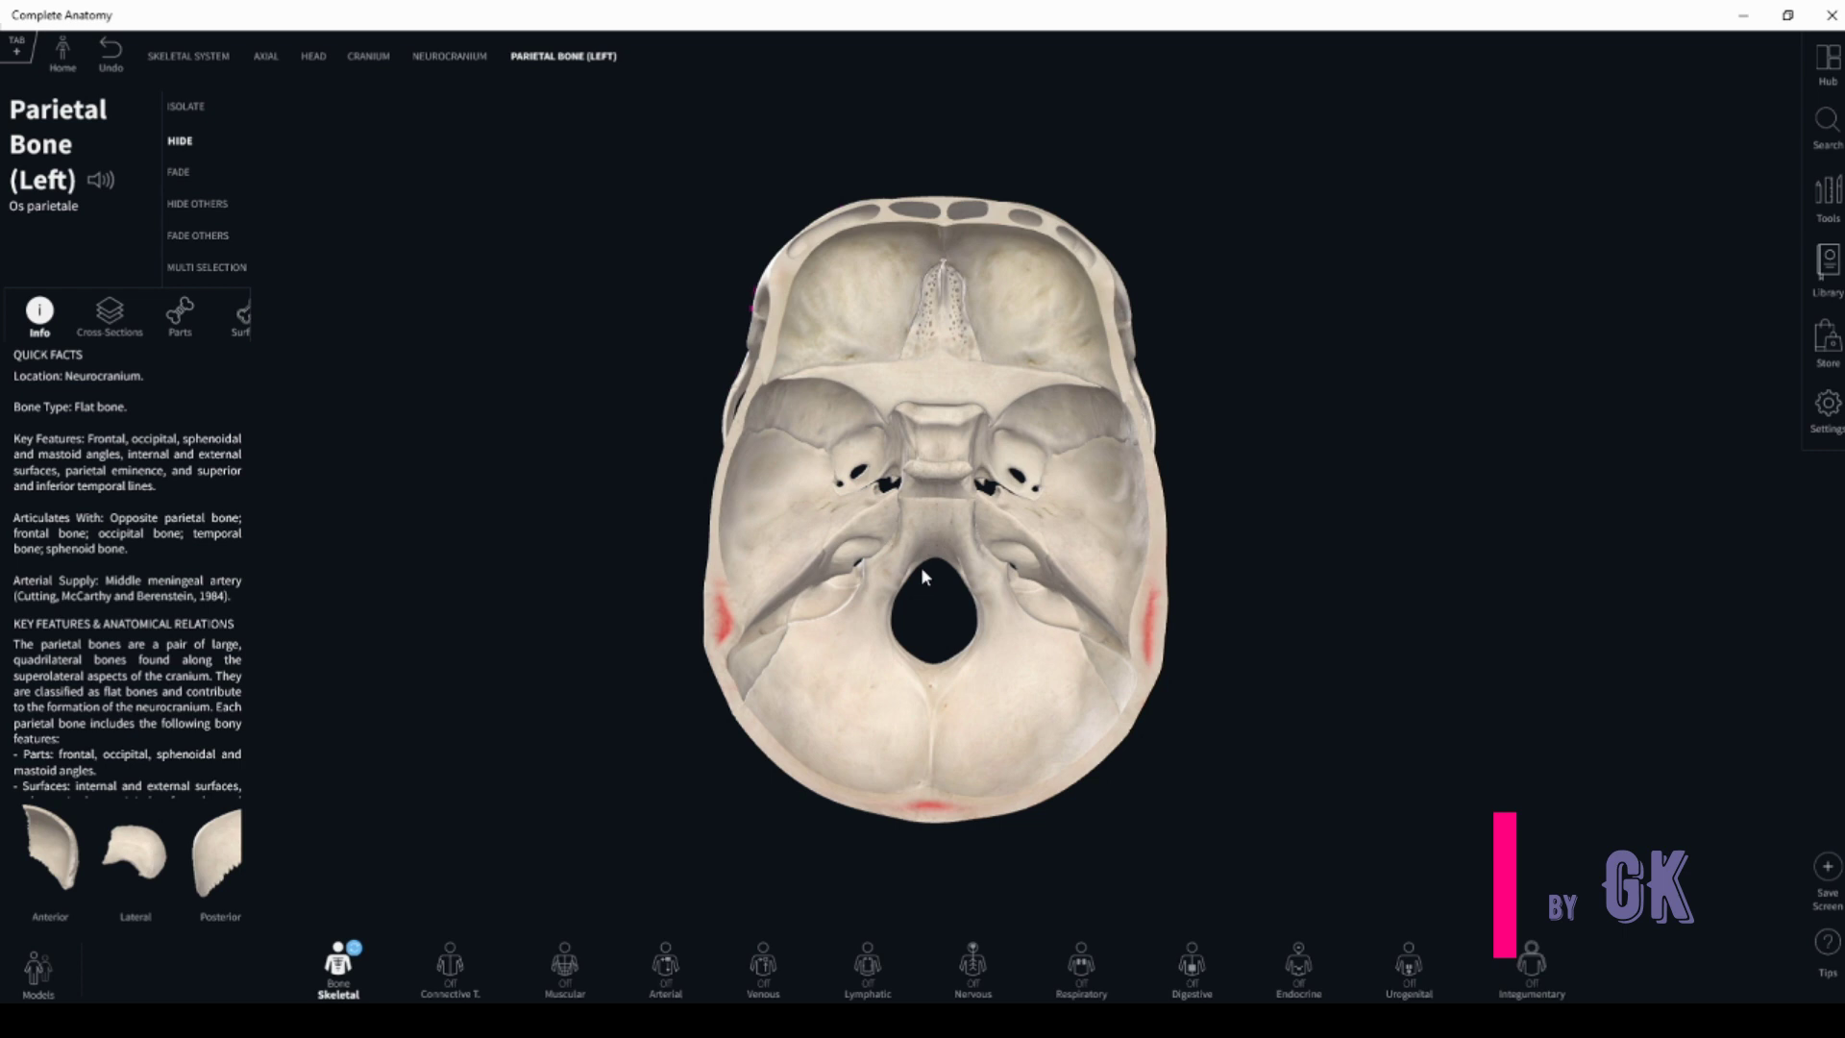
pyautogui.moveTo(922, 533); pyautogui.dragTo(773, 442)
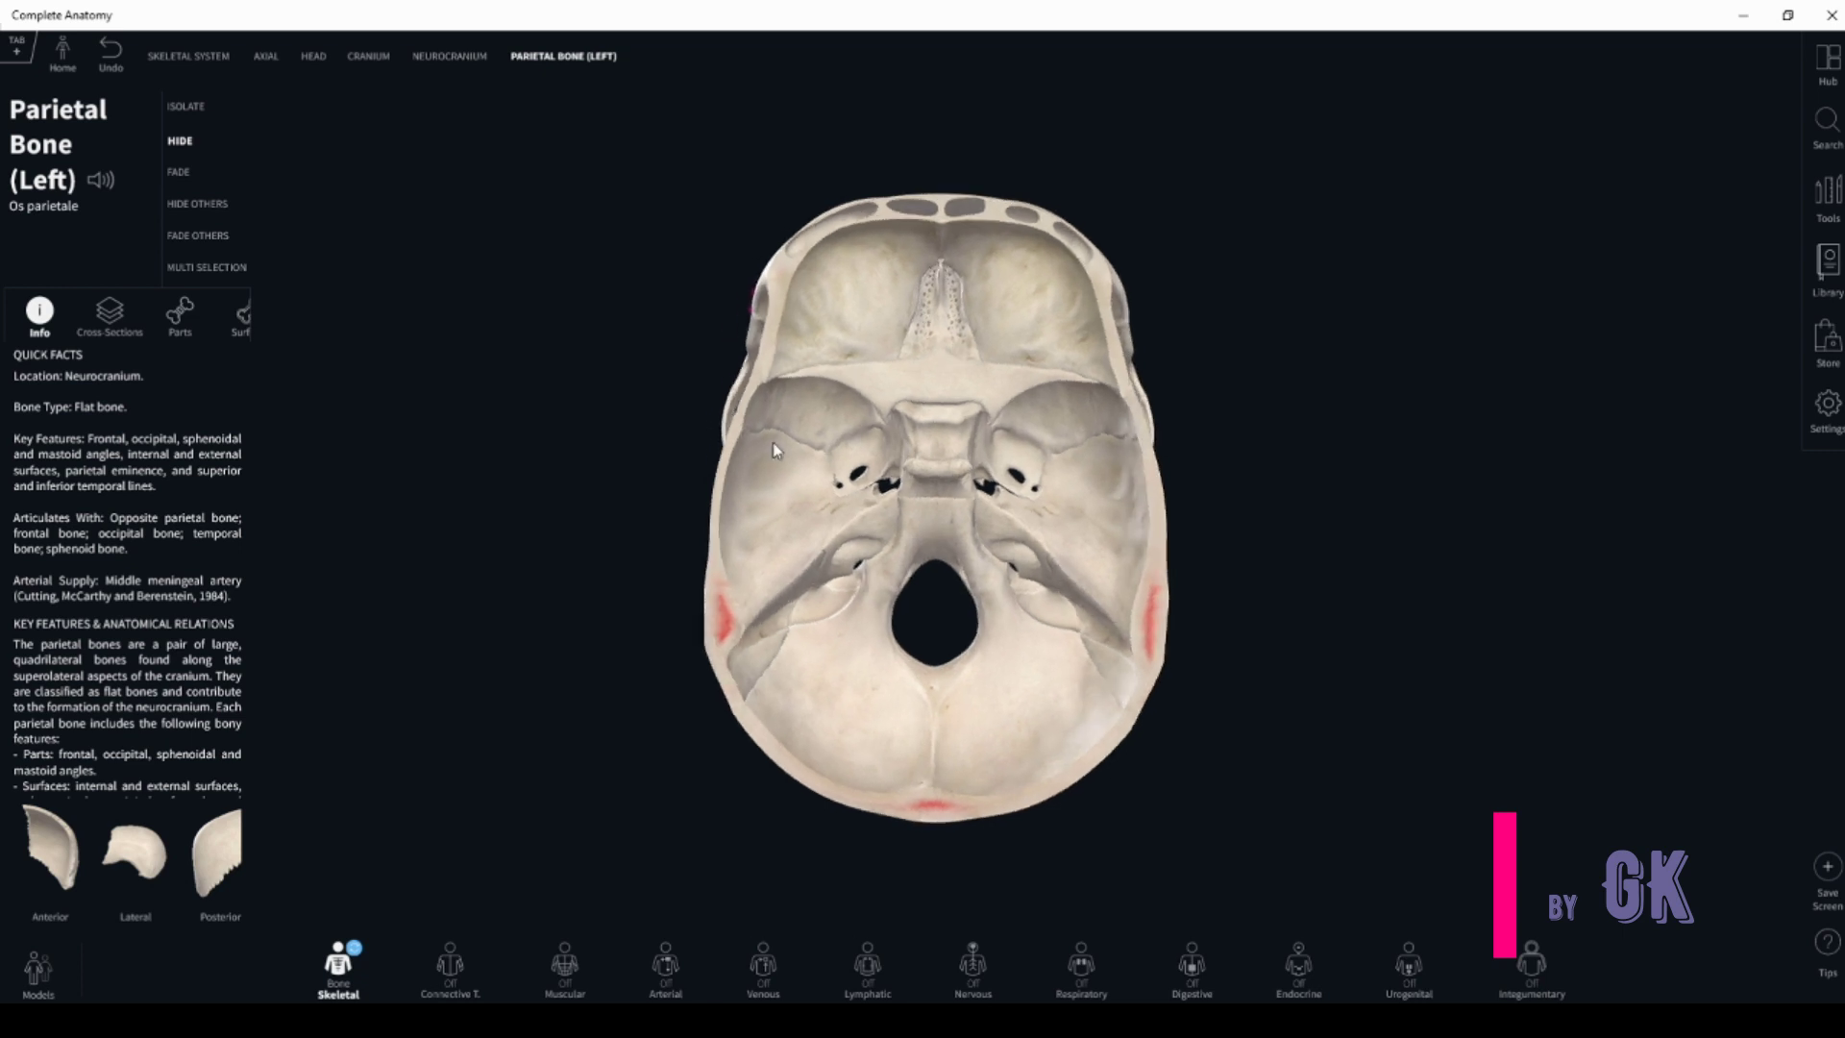
pyautogui.scroll(2, 937, 507)
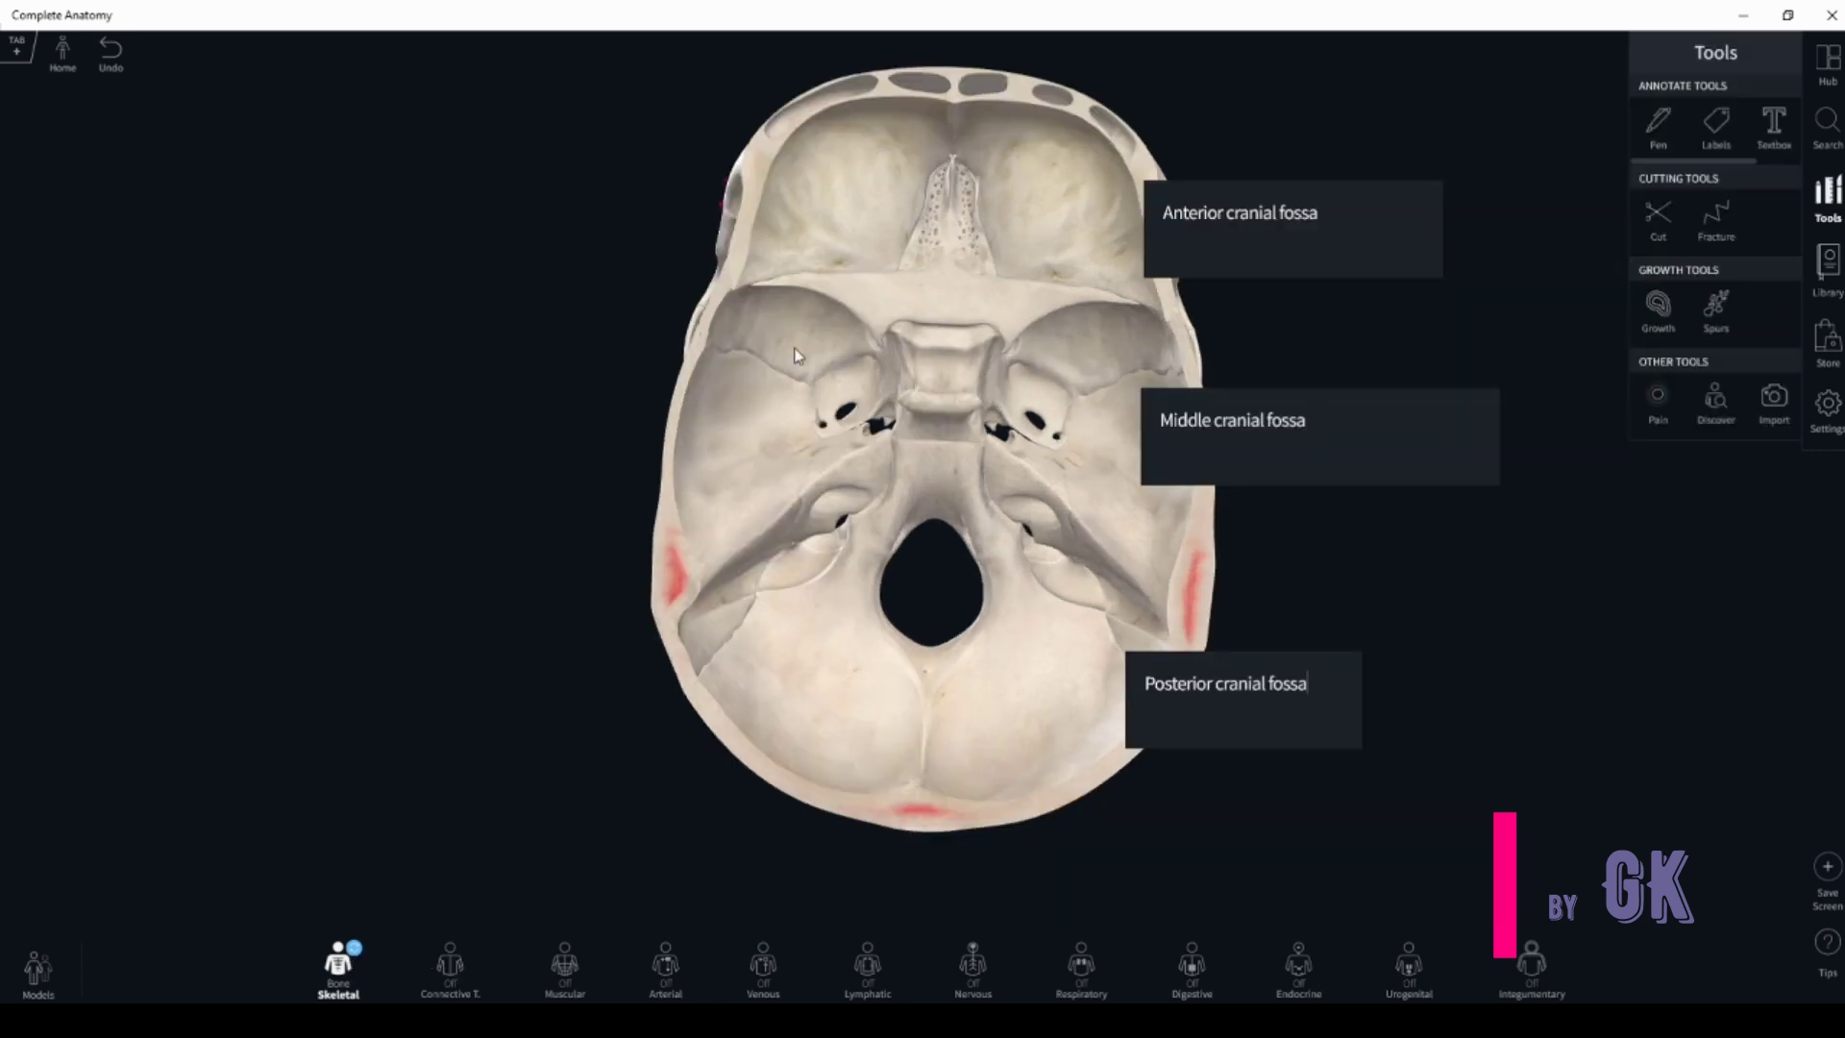
# Trace pen lines along both lesser wings and both petrous ridges of the cranial base.
pyautogui.click(1649, 135)
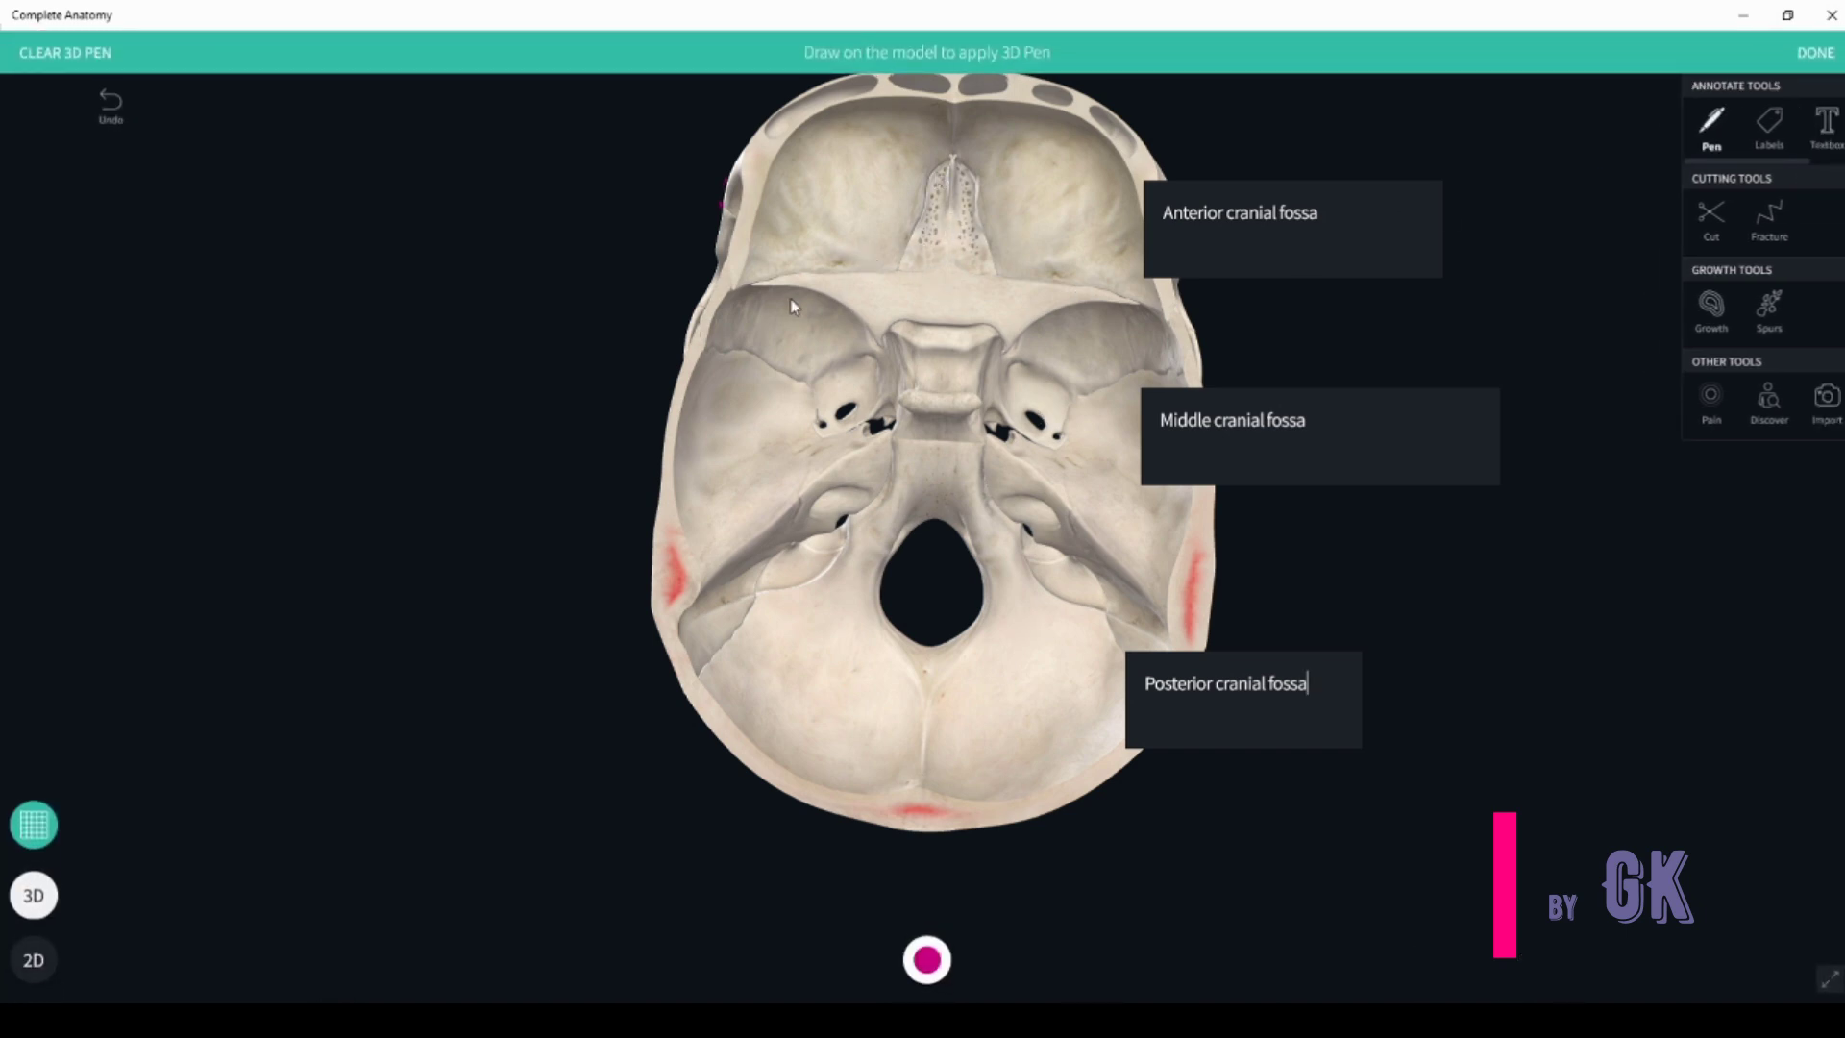
pyautogui.moveTo(742, 281); pyautogui.dragTo(879, 336)
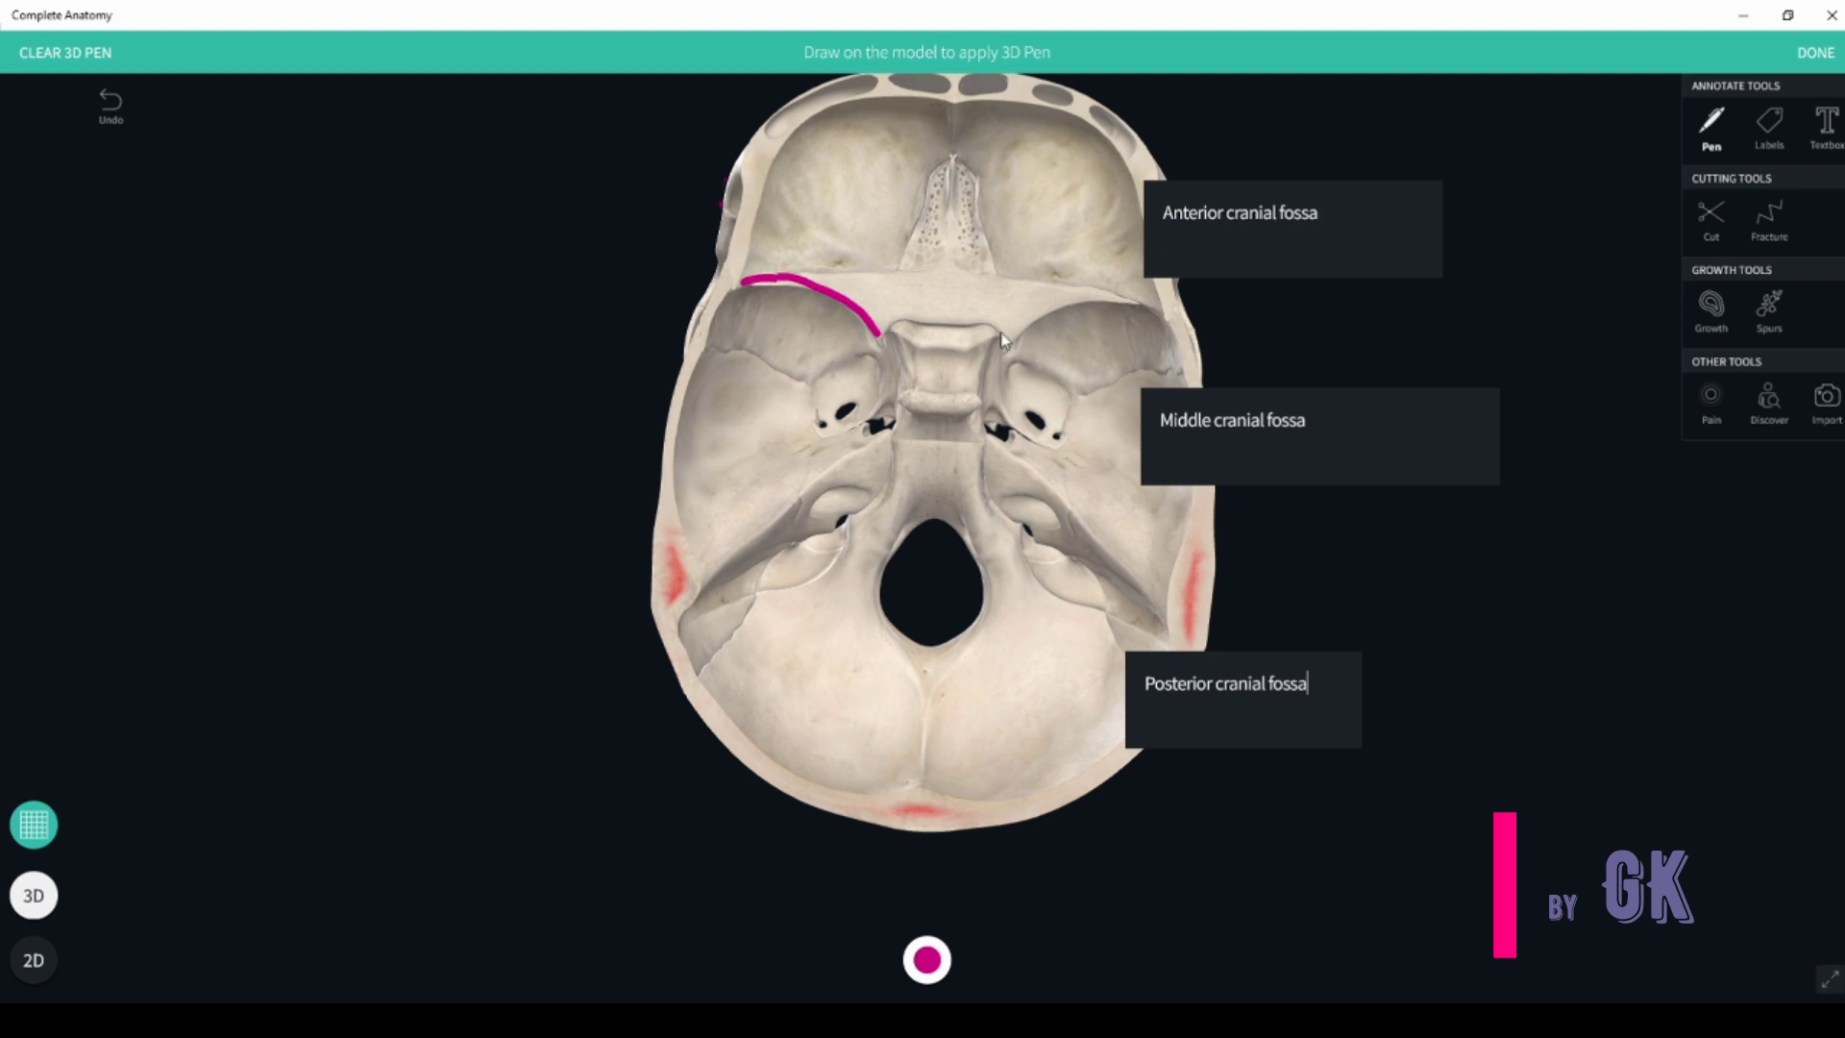
pyautogui.moveTo(1007, 338)
pyautogui.mouseDown()
pyautogui.moveTo(1036, 304)
pyautogui.moveTo(1139, 287)
pyautogui.mouseUp()
pyautogui.moveTo(894, 443); pyautogui.dragTo(706, 582)
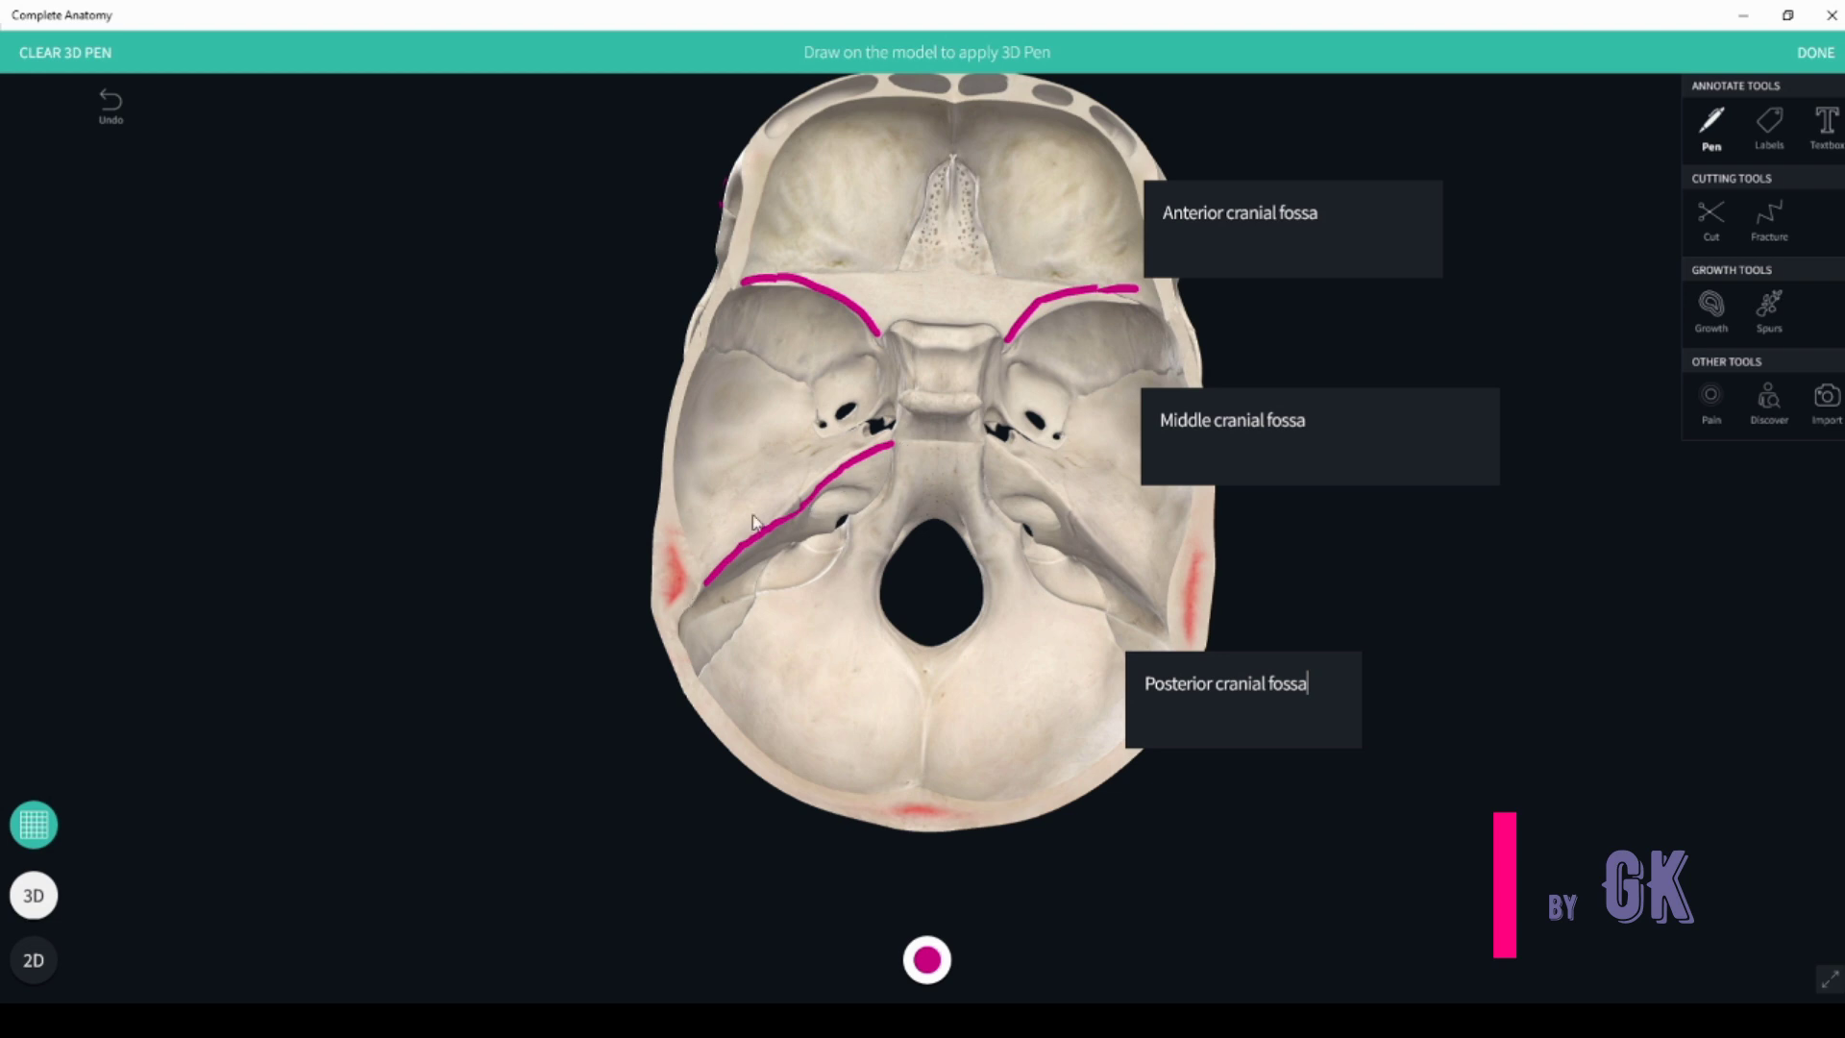
pyautogui.moveTo(985, 441); pyautogui.dragTo(1163, 607)
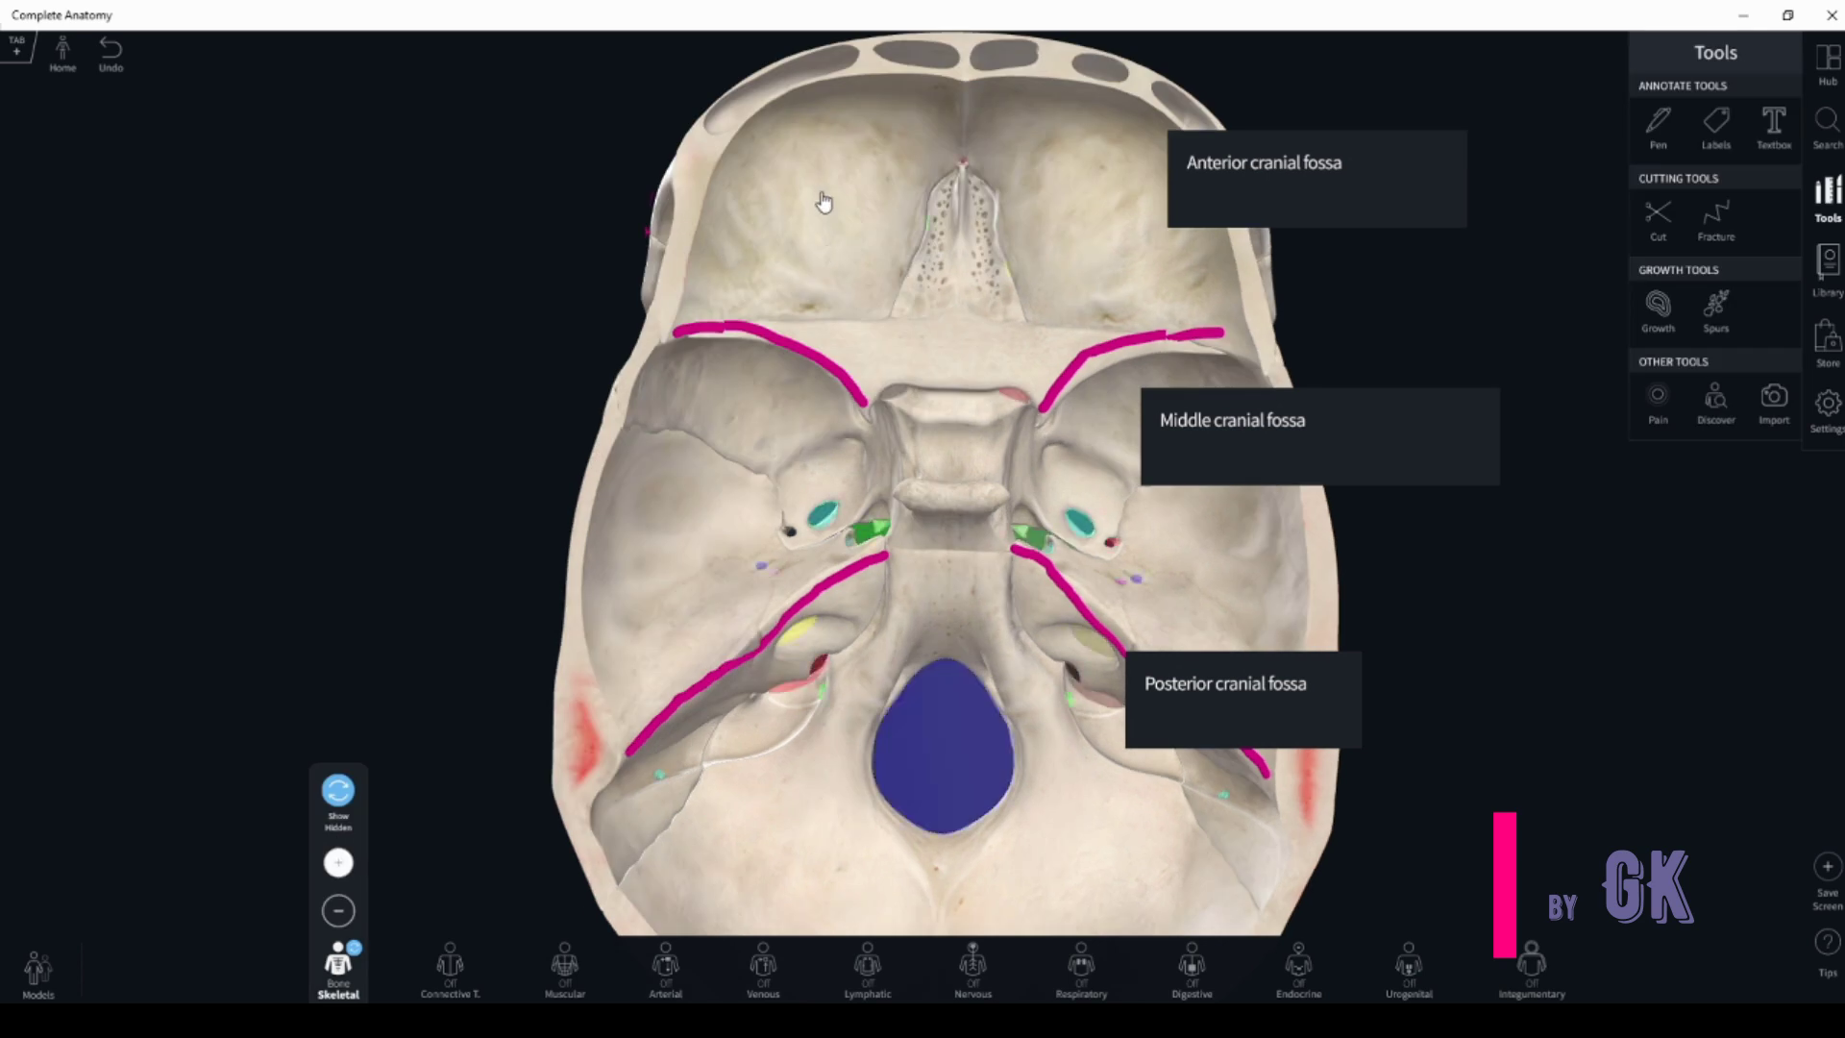
pyautogui.click(745, 236)
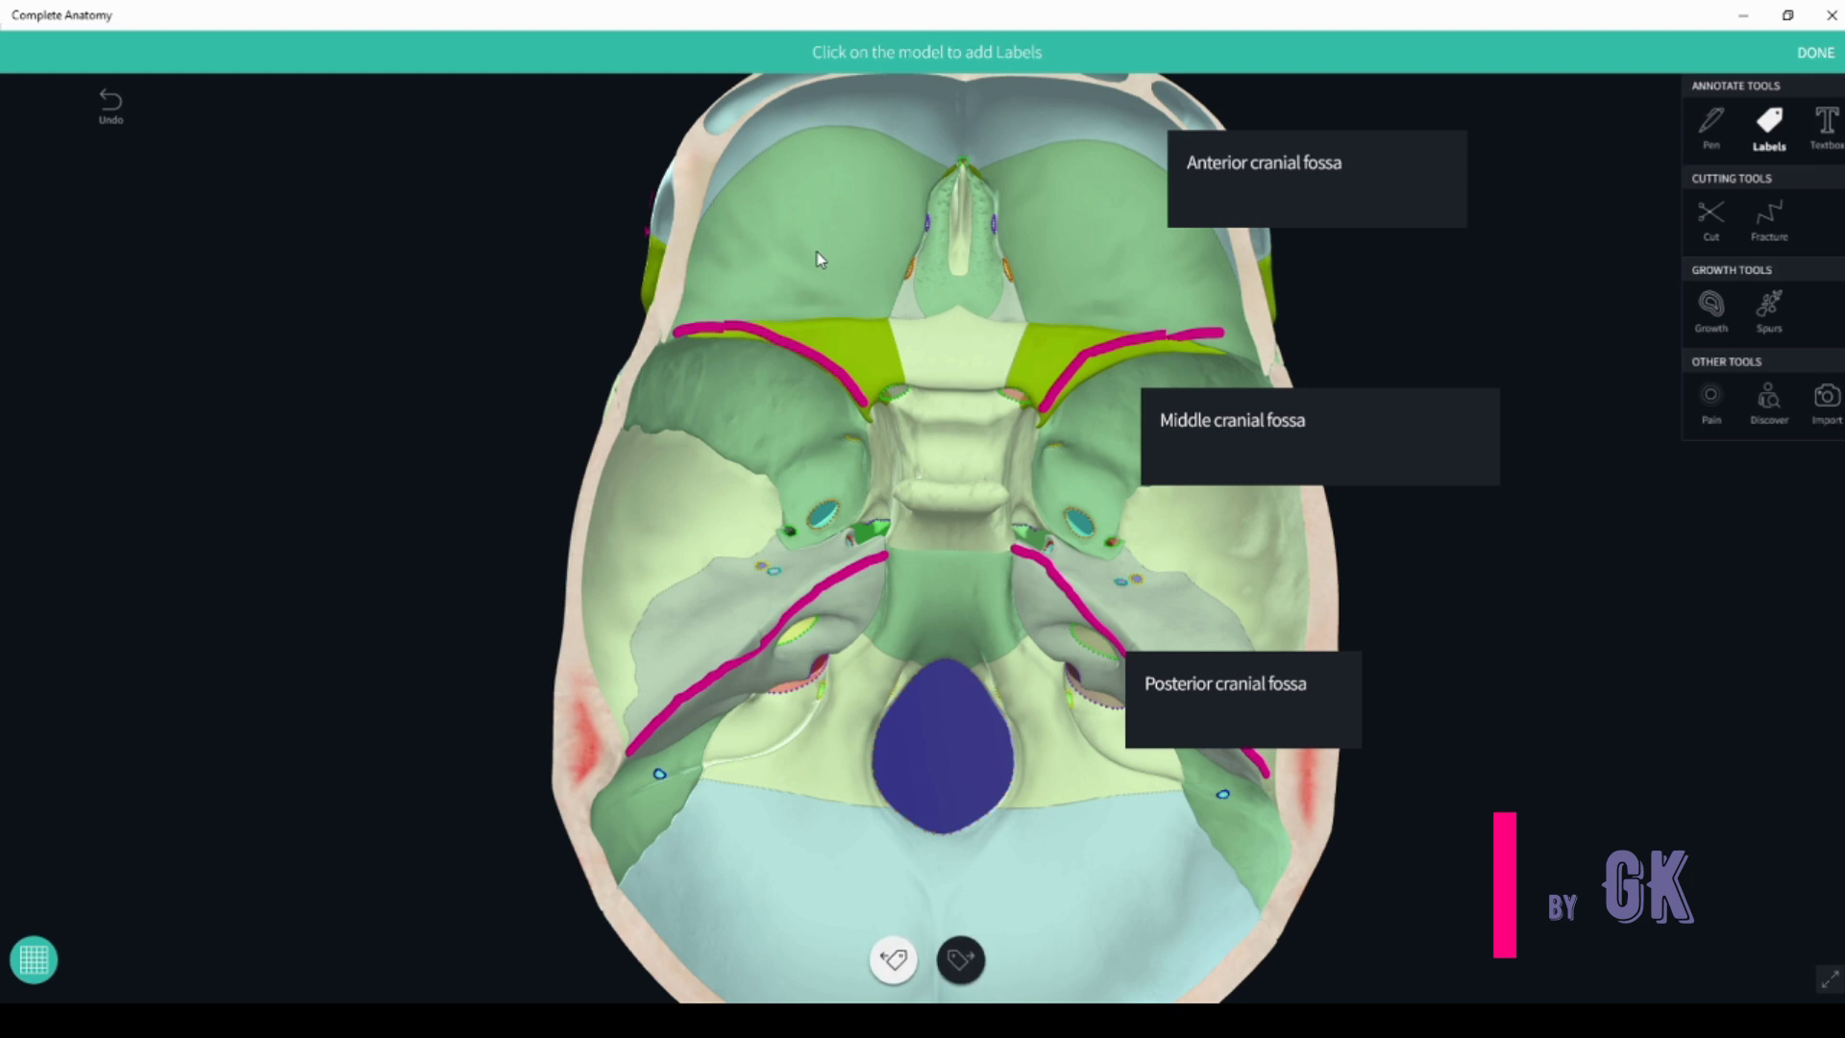
pyautogui.click(817, 251)
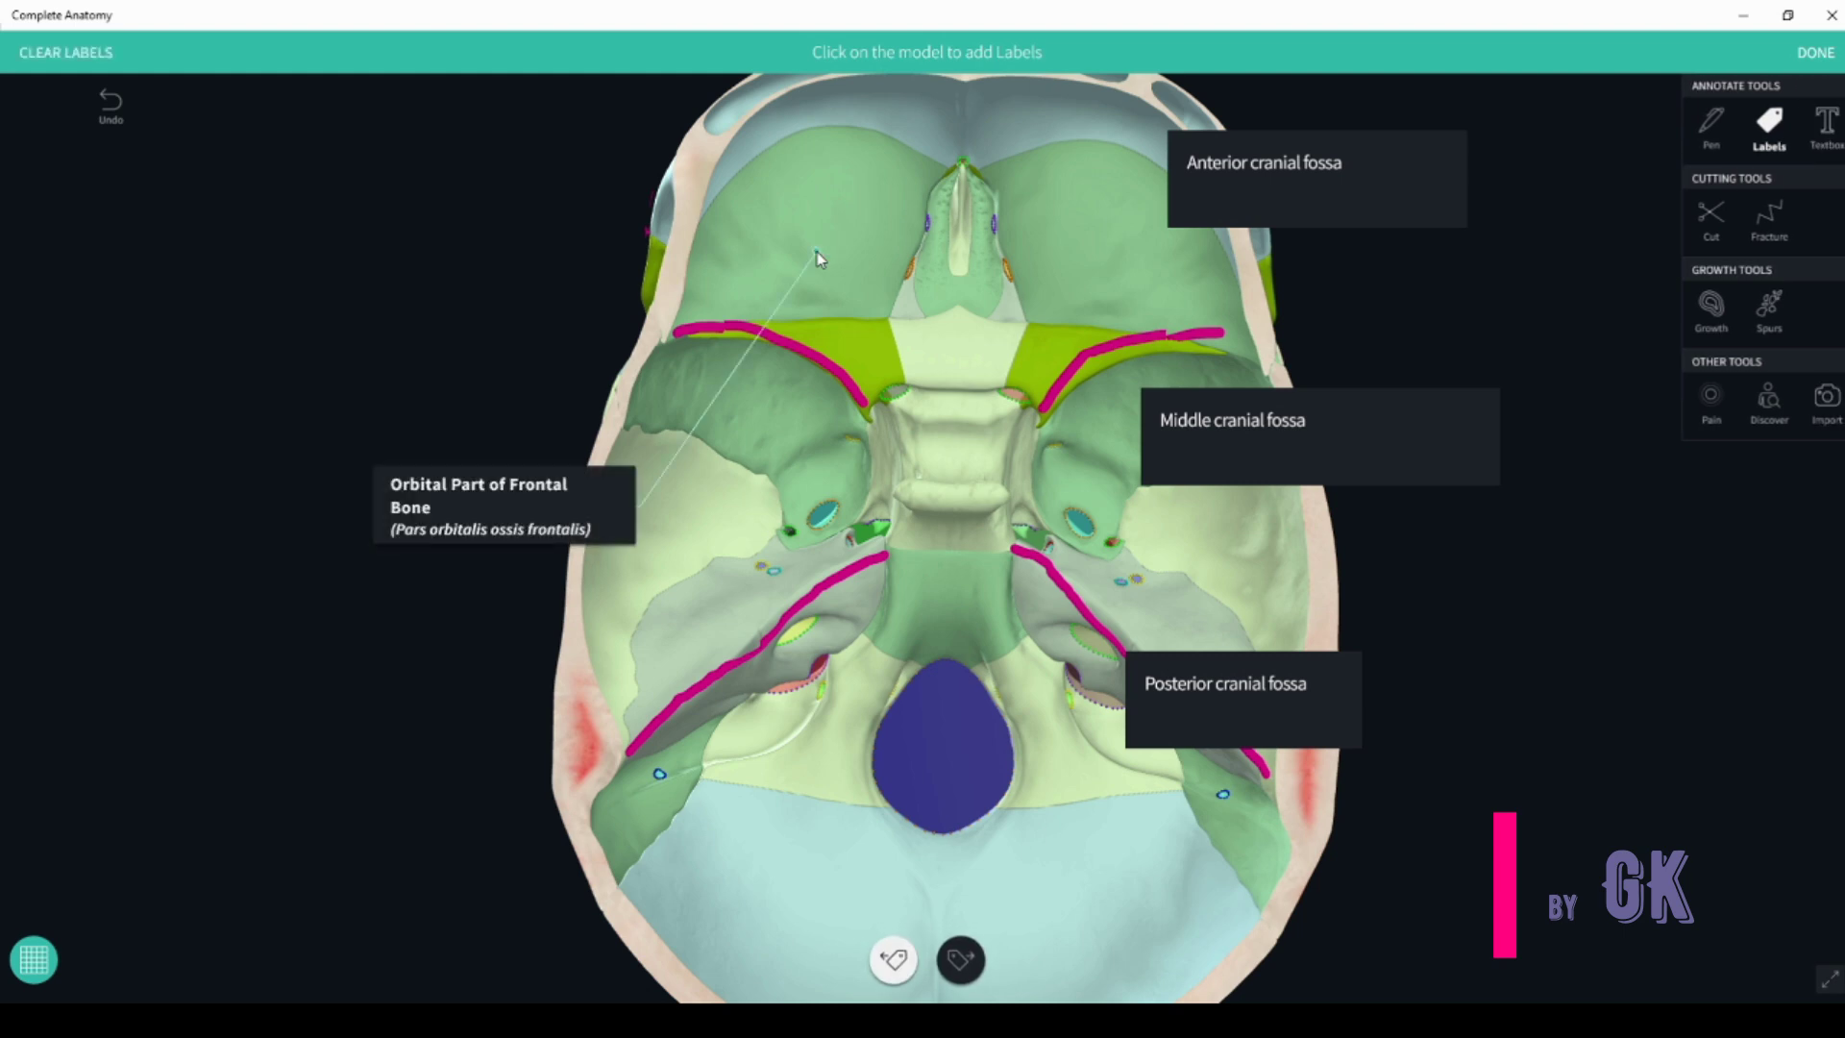
pyautogui.click(849, 344)
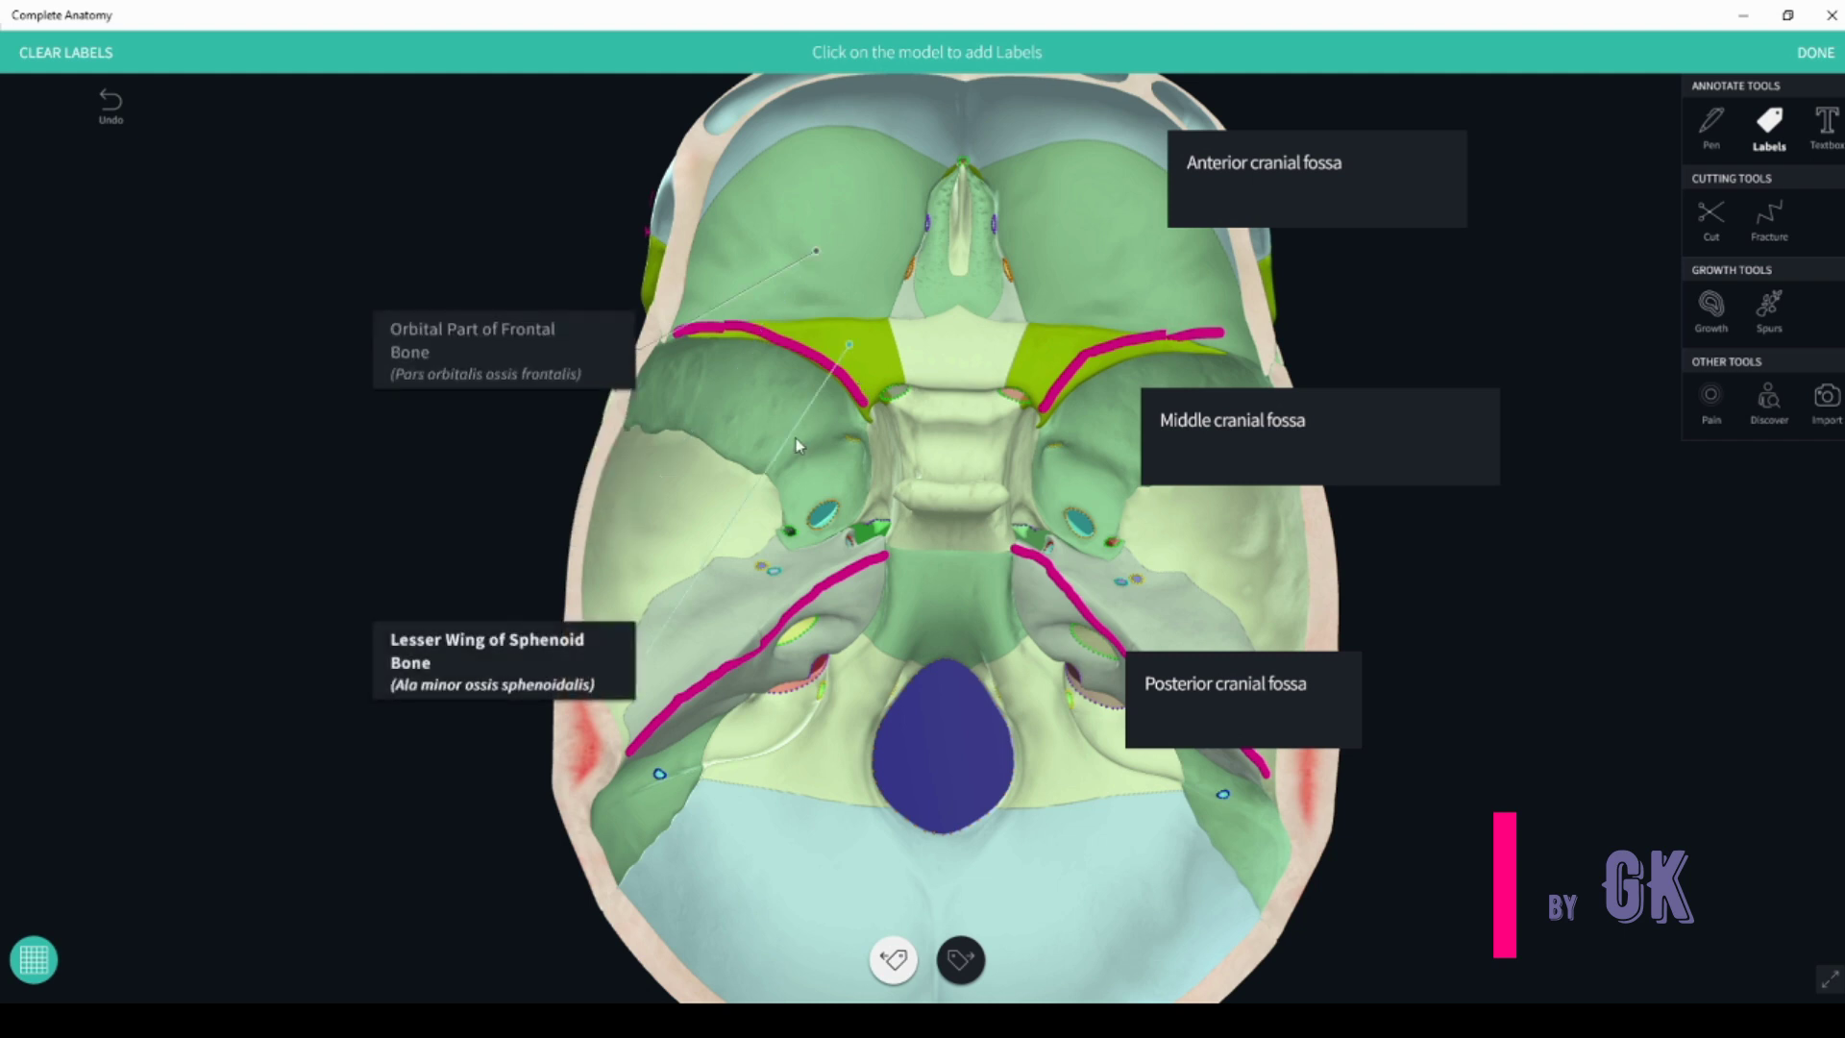
pyautogui.click(952, 352)
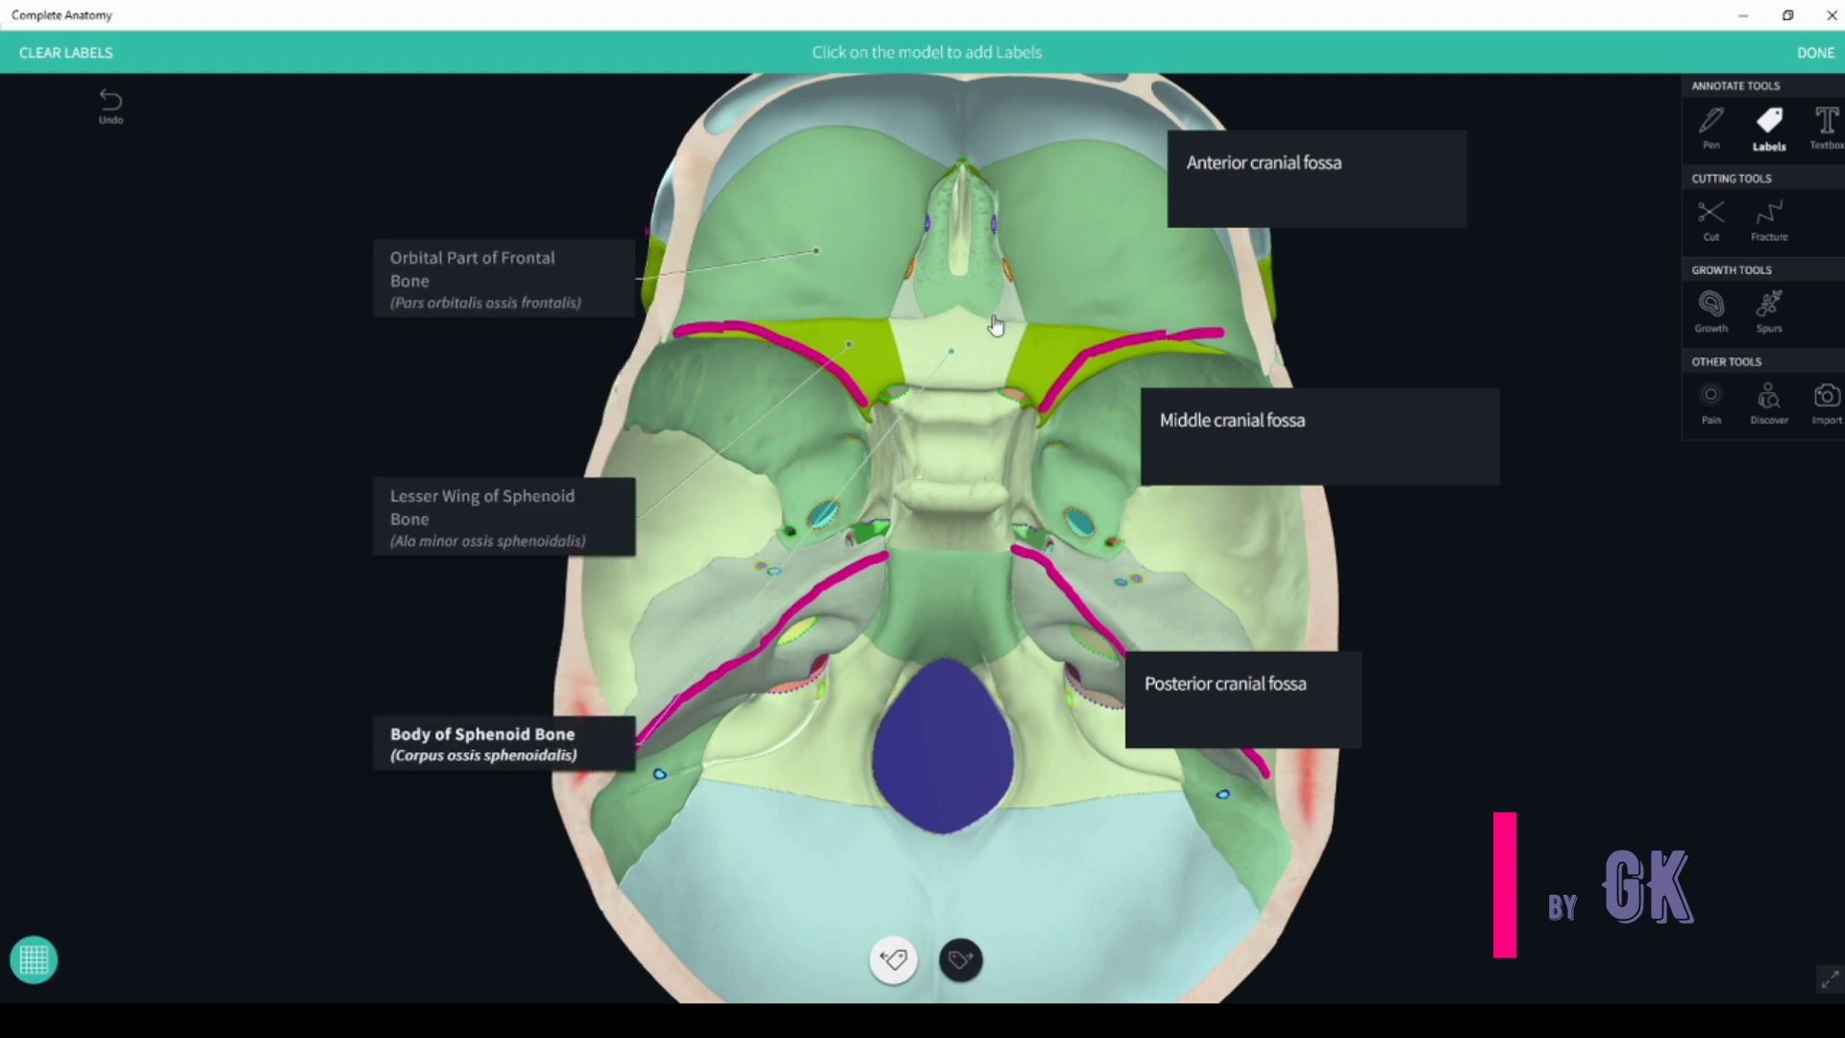
pyautogui.click(984, 284)
pyautogui.moveTo(1382, 528); pyautogui.dragTo(634, 196)
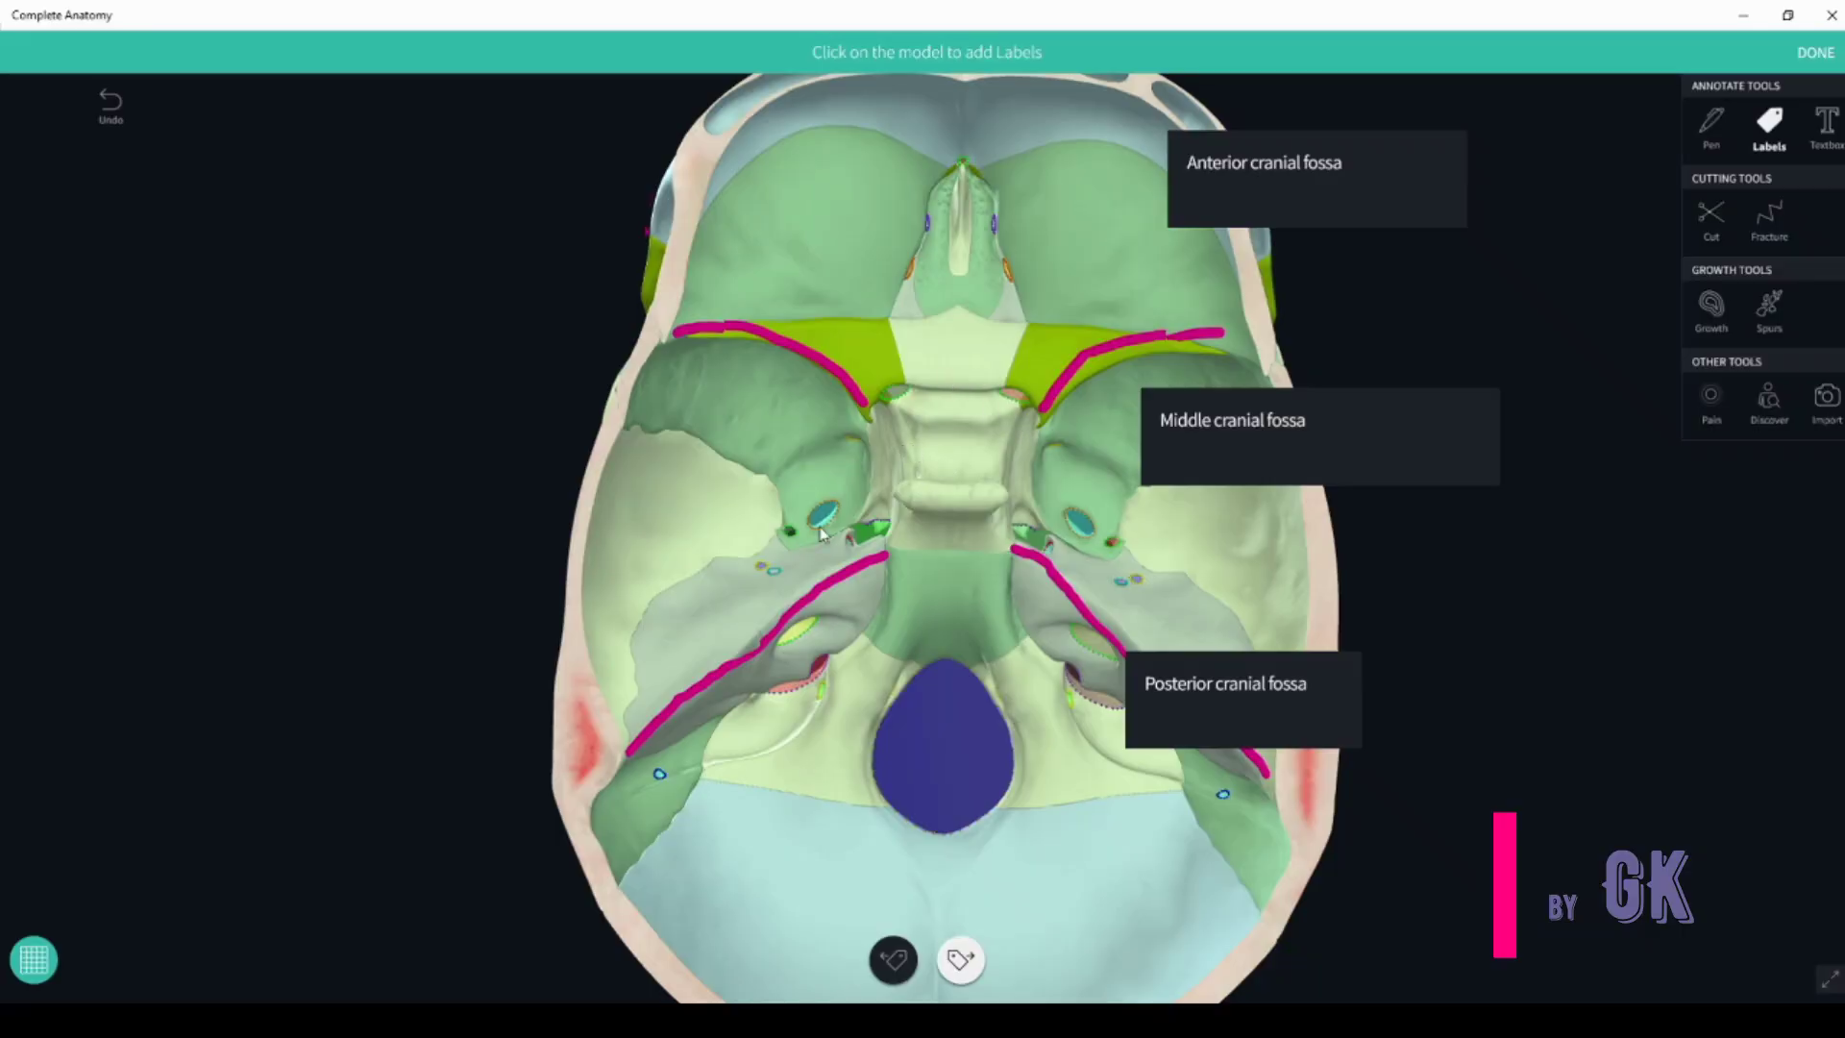
# Label the sphenoid body, greater wing, squamous temporal bone and optic canal, moving the Optic Canal label upper left.
pyautogui.click(943, 454)
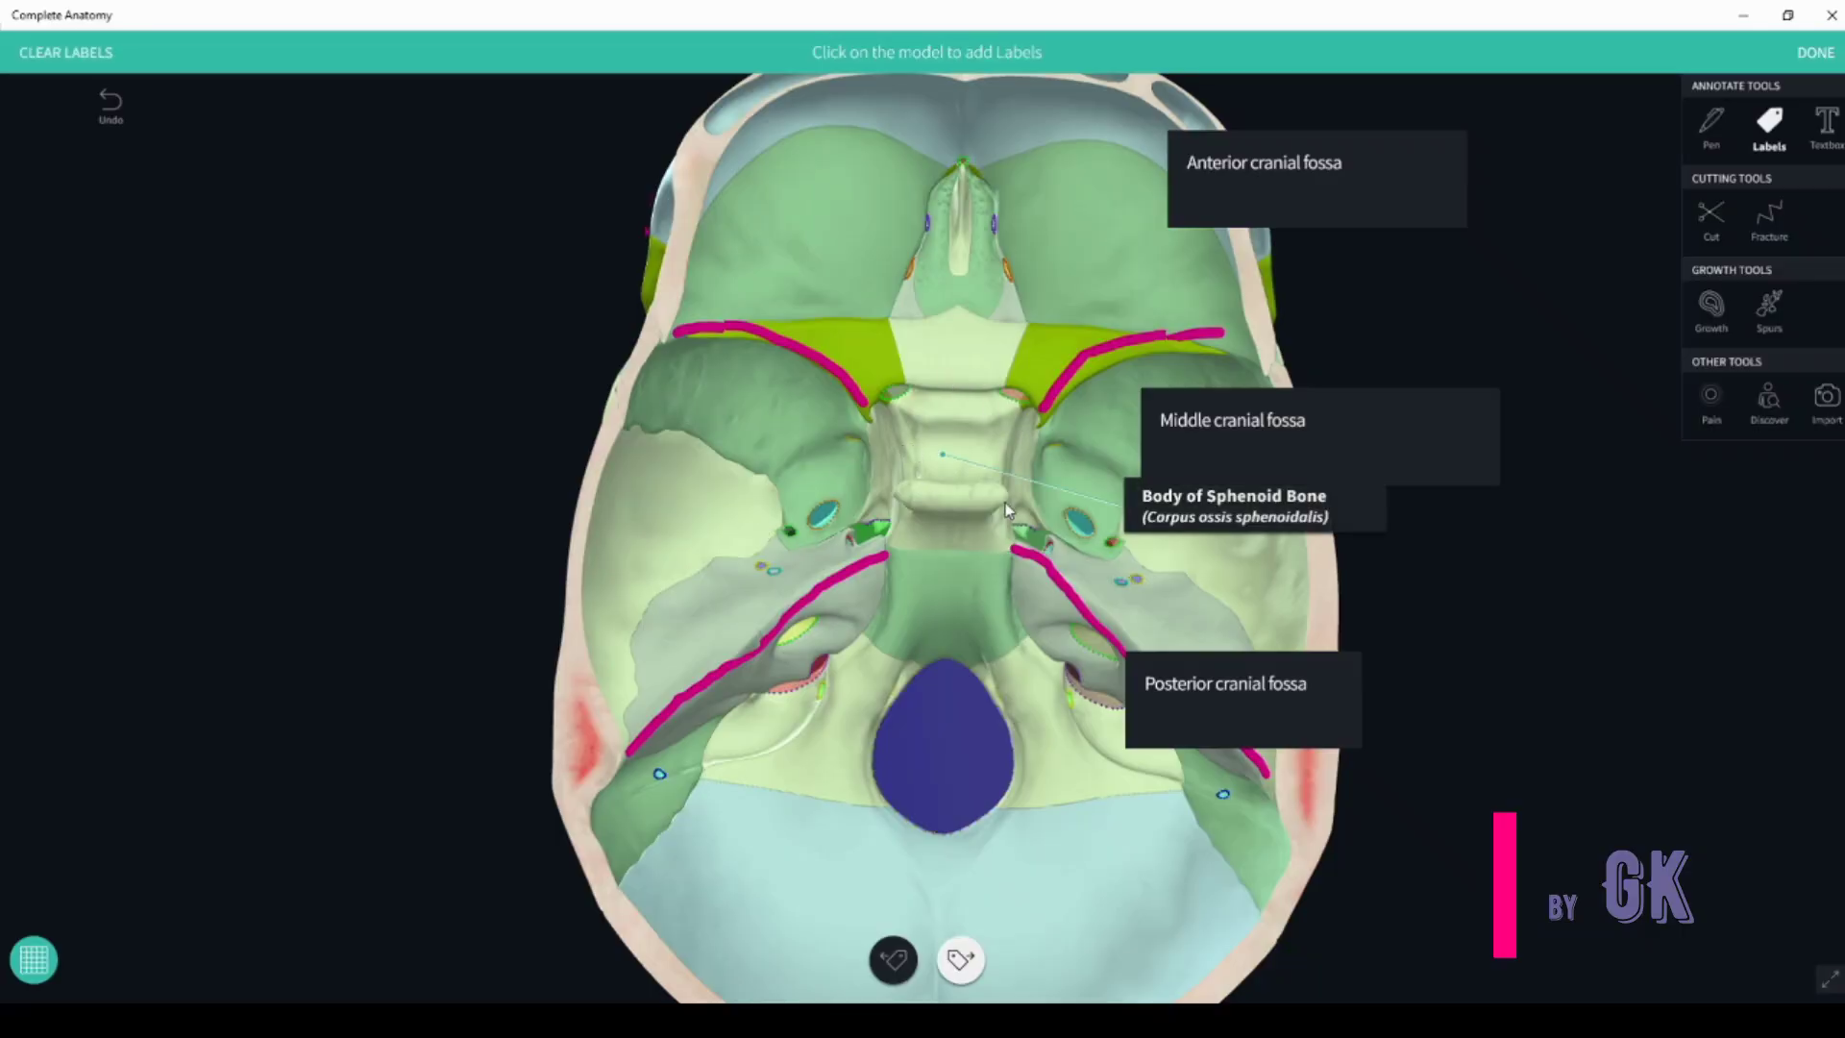
pyautogui.click(783, 423)
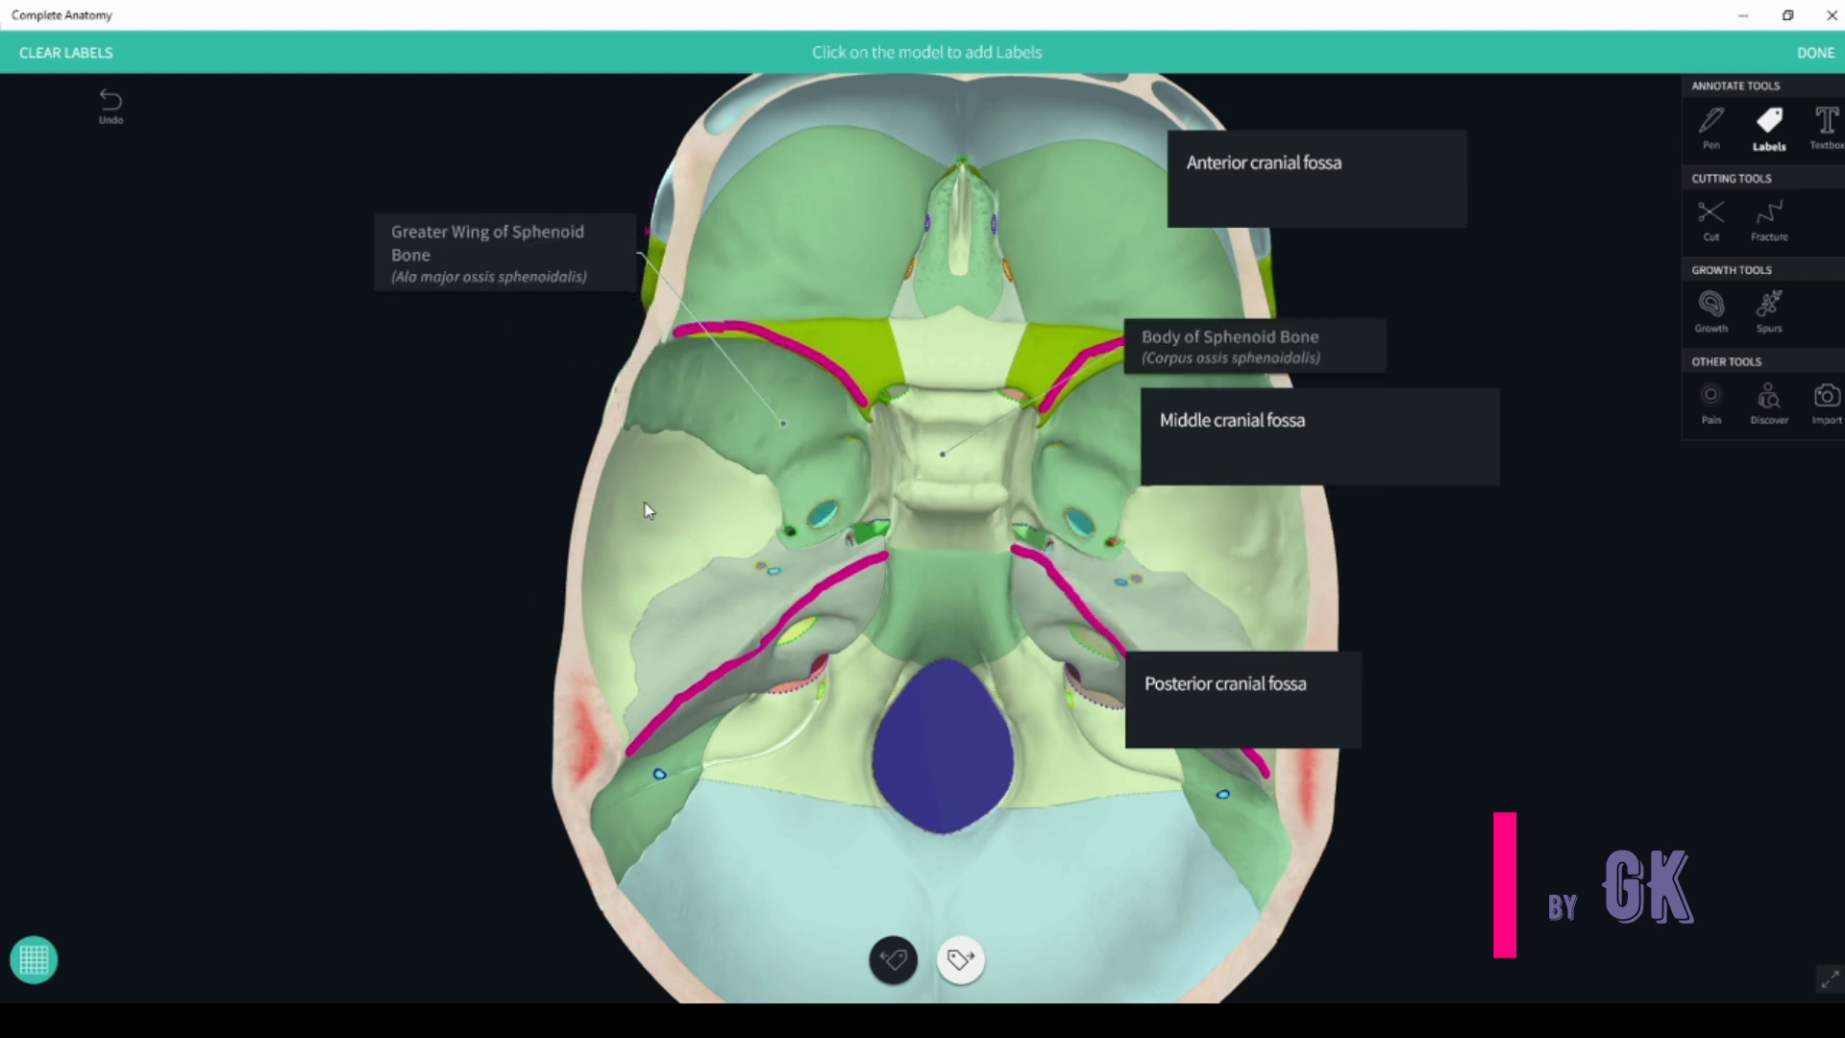
pyautogui.click(732, 530)
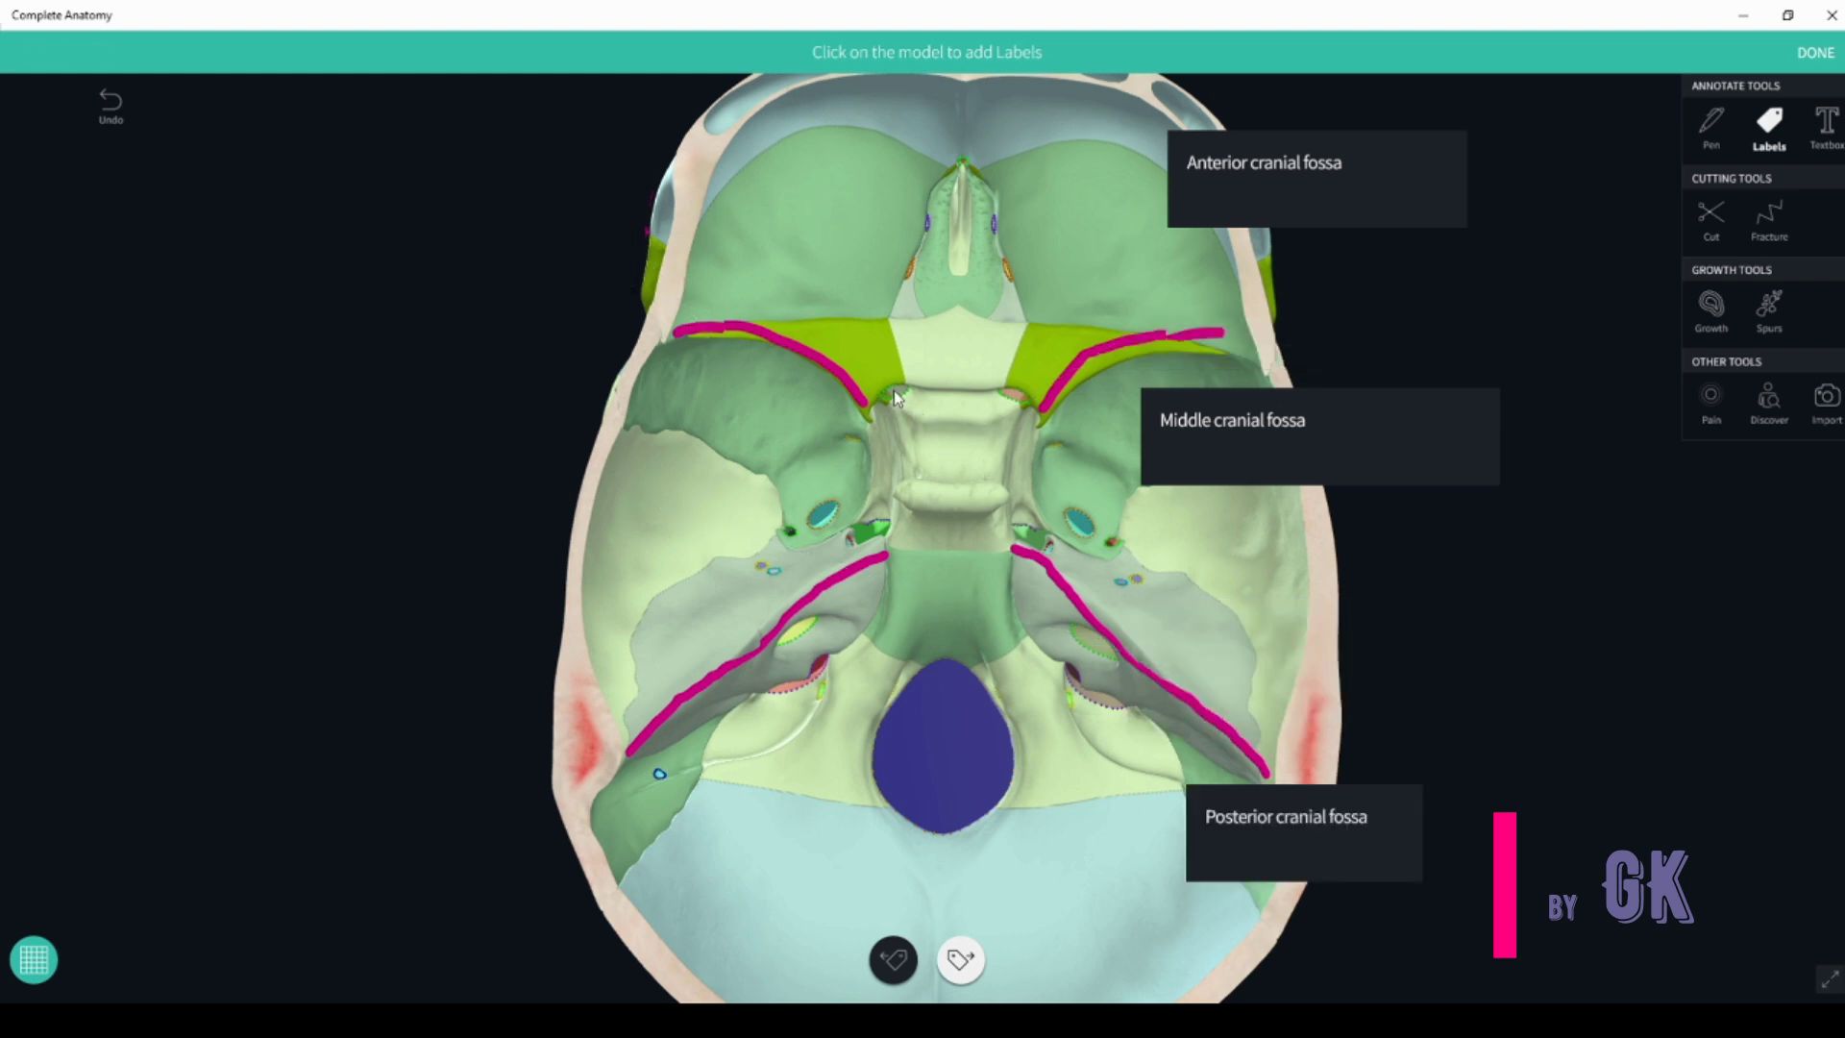
pyautogui.click(908, 417)
pyautogui.moveTo(1134, 483); pyautogui.dragTo(354, 176)
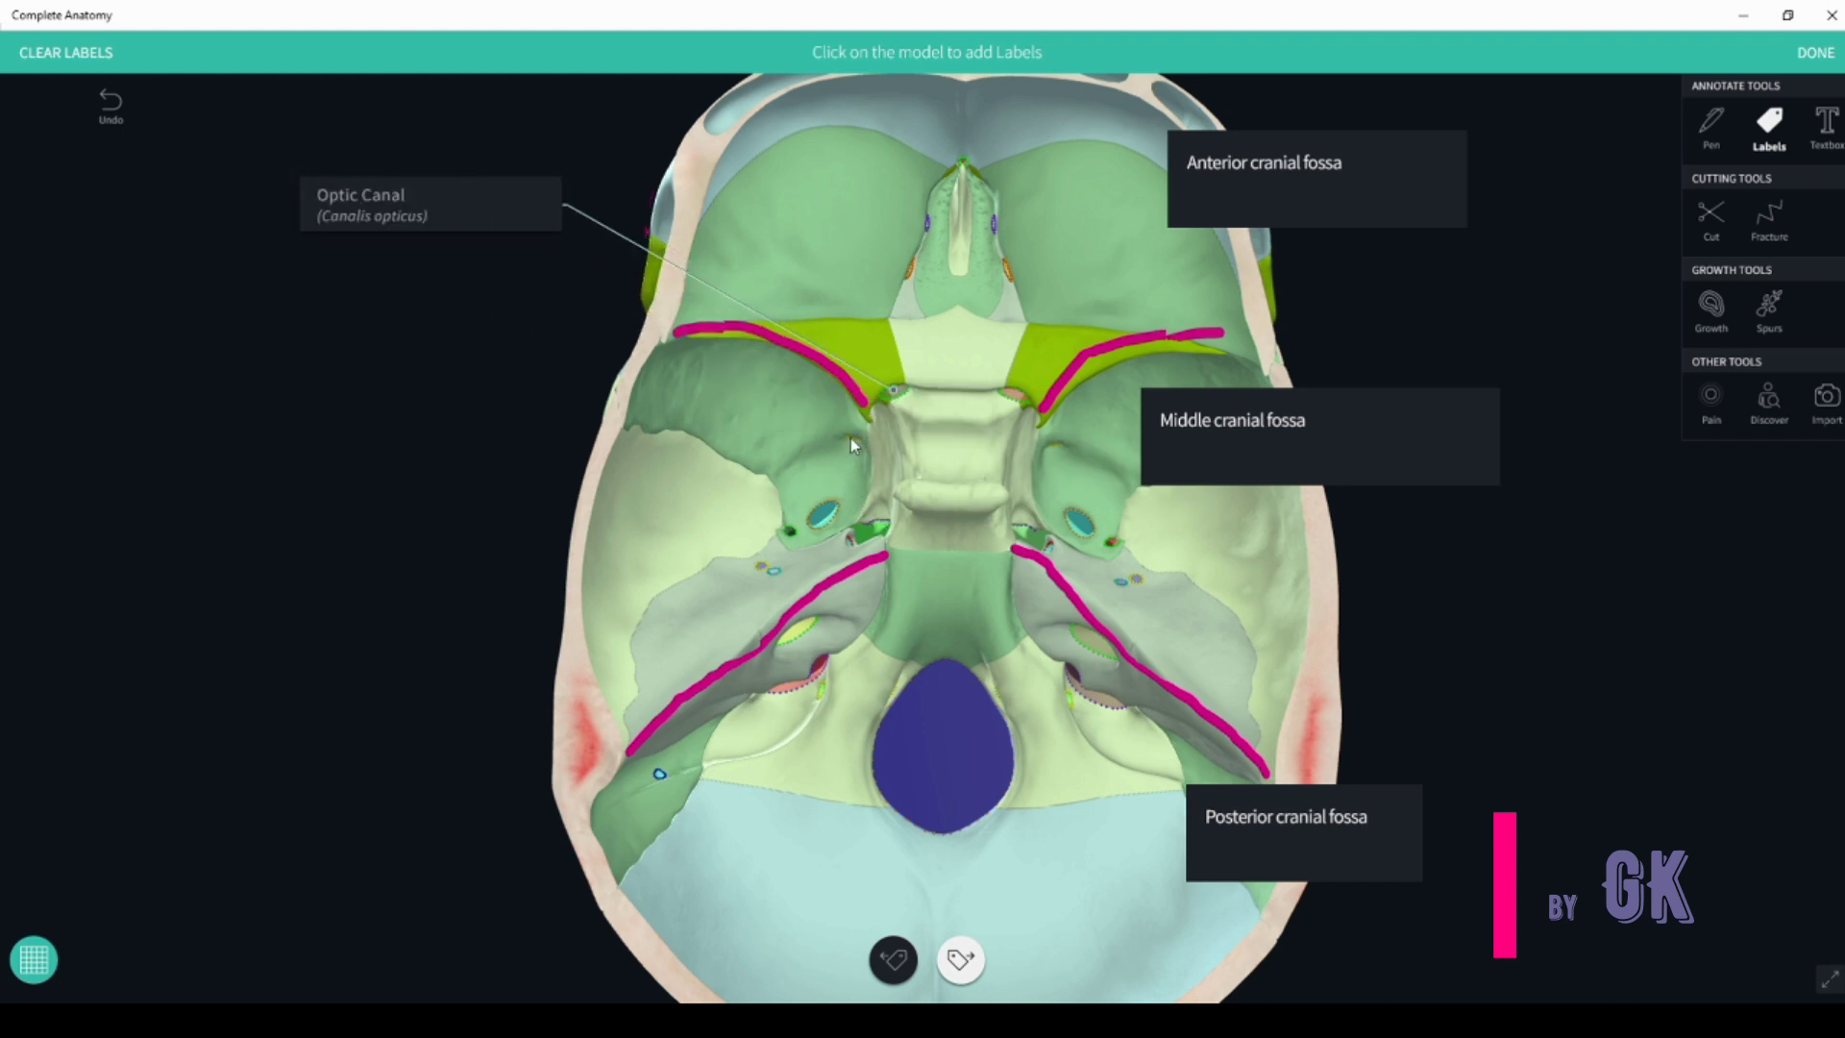
# Label the foramen ovale, foramen lacerum, petrous temporal bone and foramen spinosum, moving the spinosum label right.
pyautogui.click(804, 540)
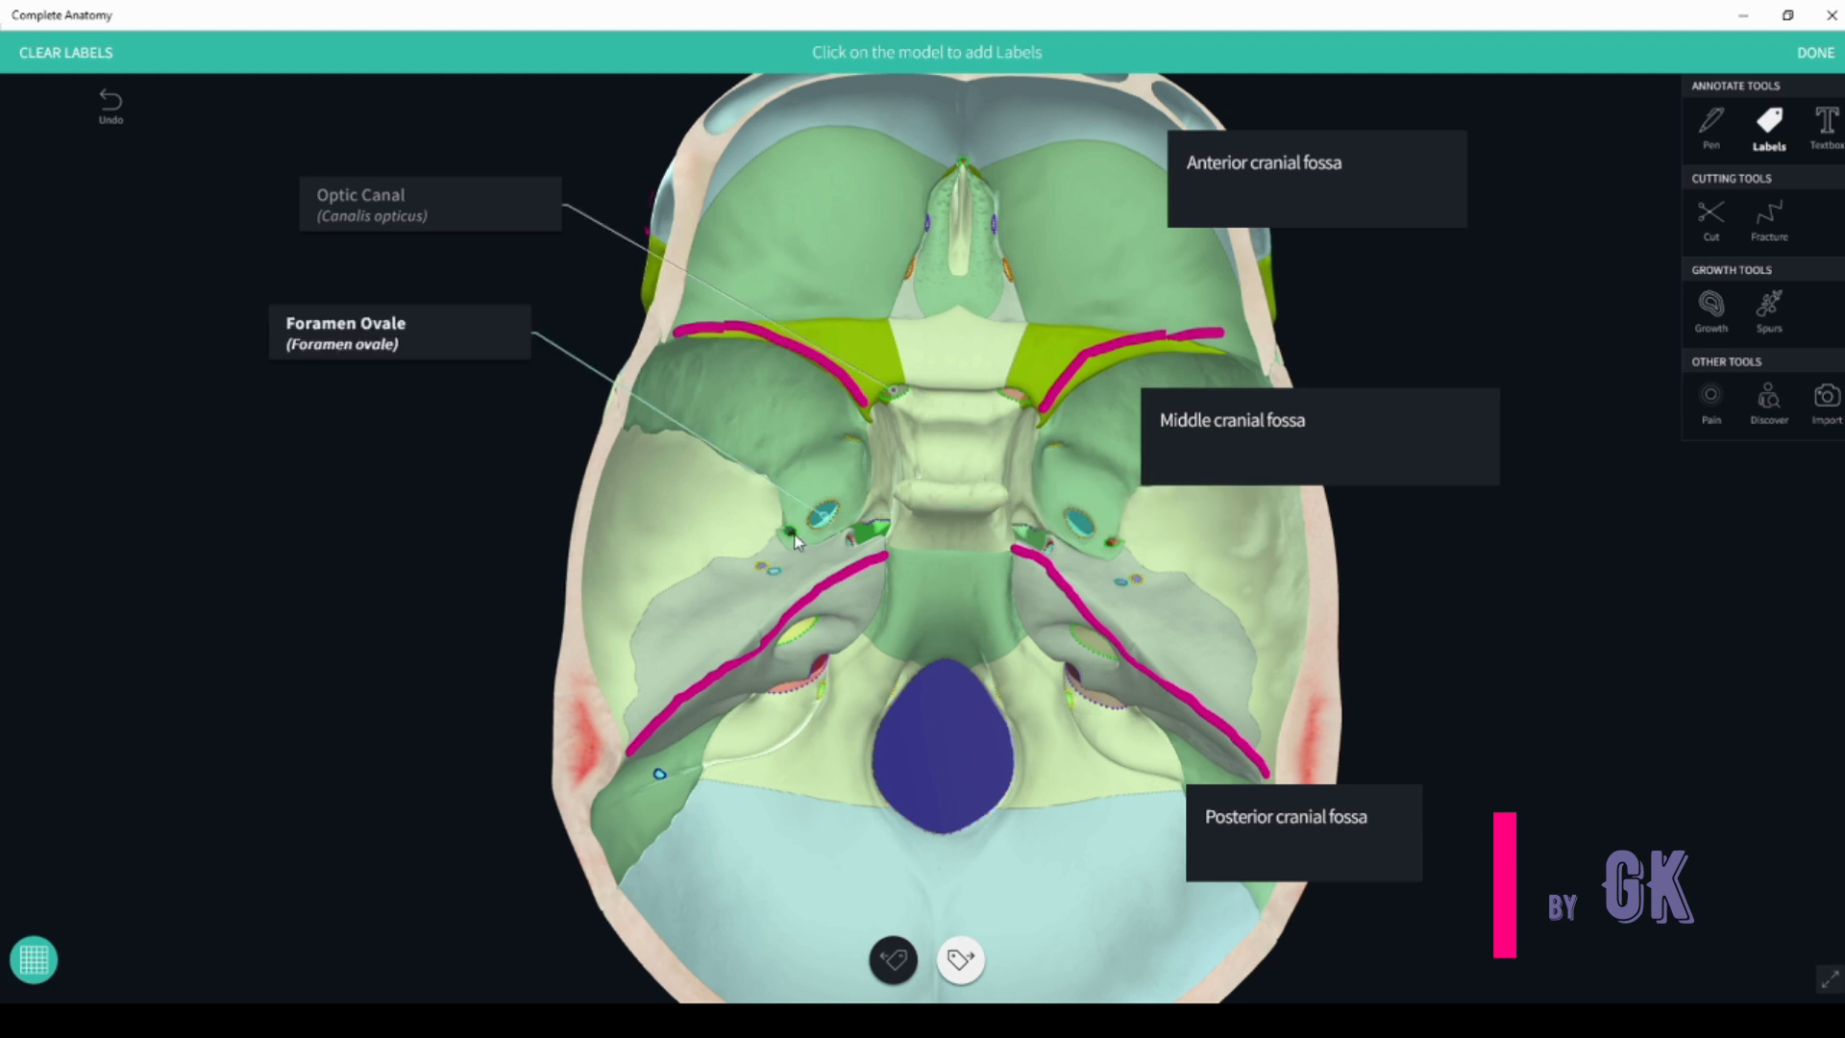
pyautogui.click(792, 544)
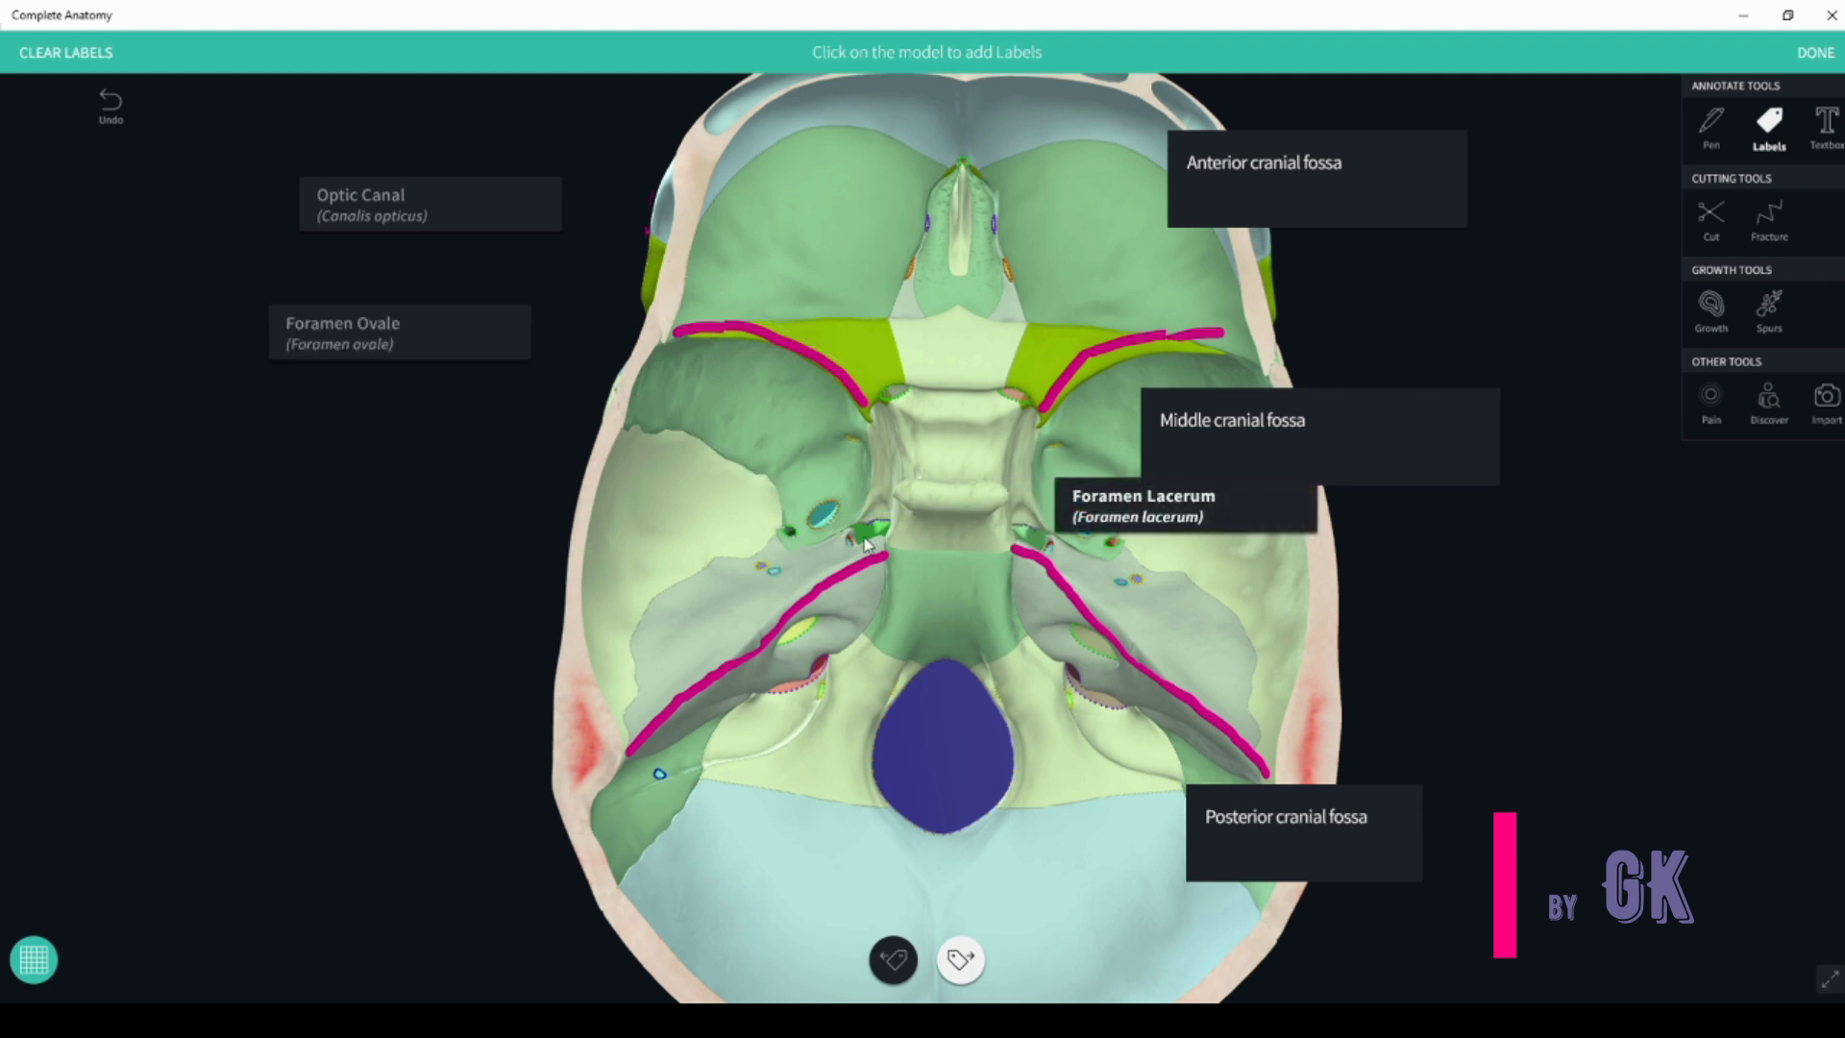
pyautogui.click(770, 569)
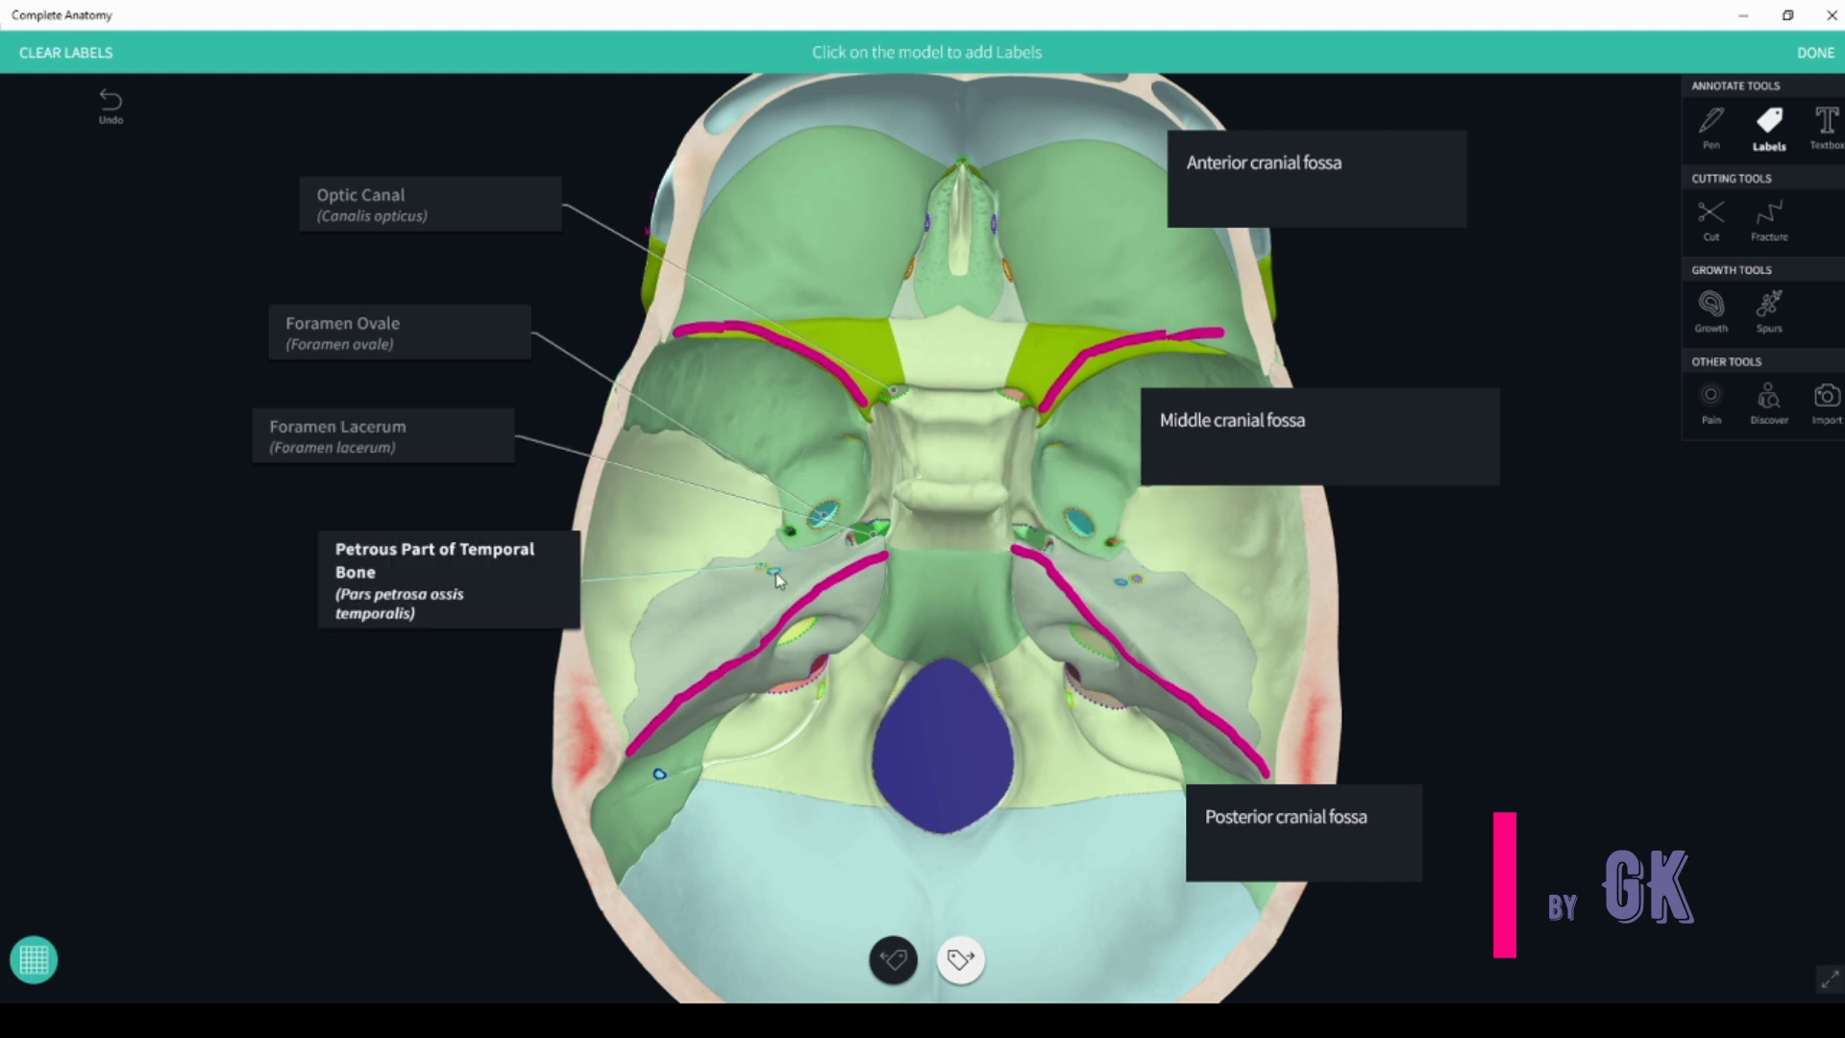
pyautogui.click(1118, 544)
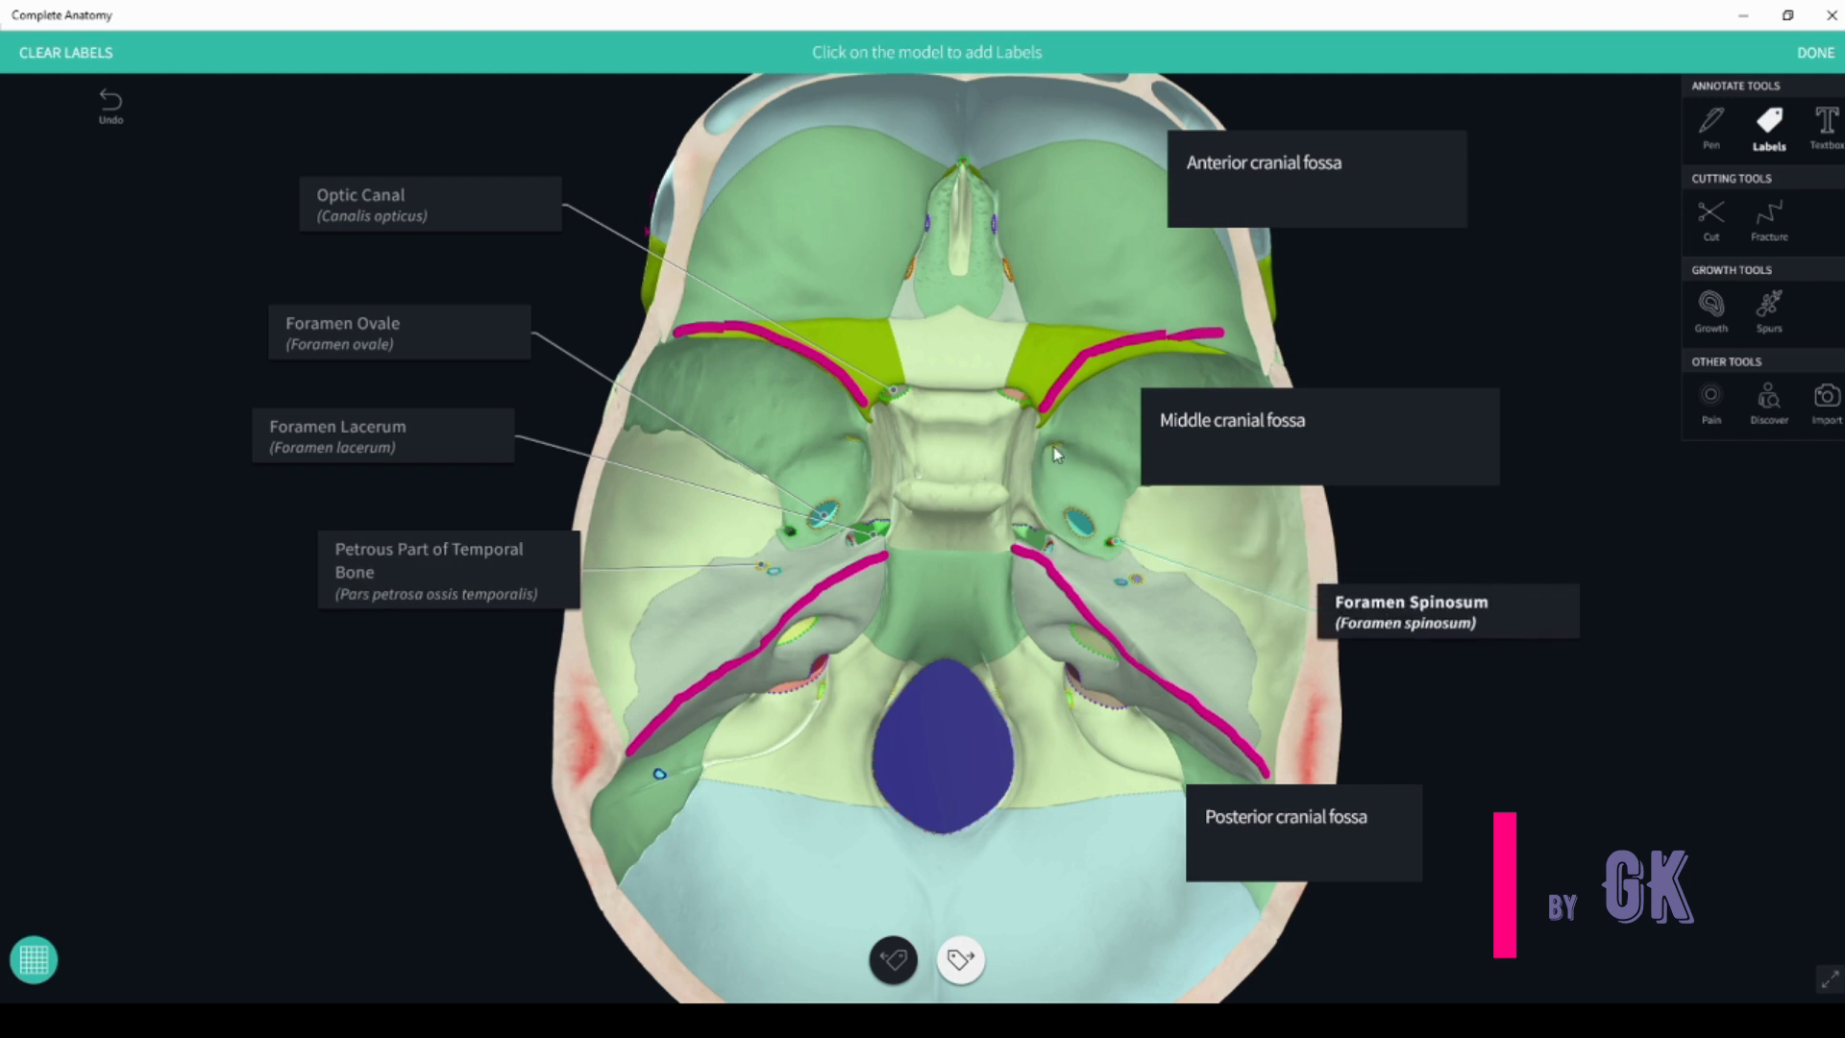
pyautogui.moveTo(1057, 455); pyautogui.dragTo(1504, 570)
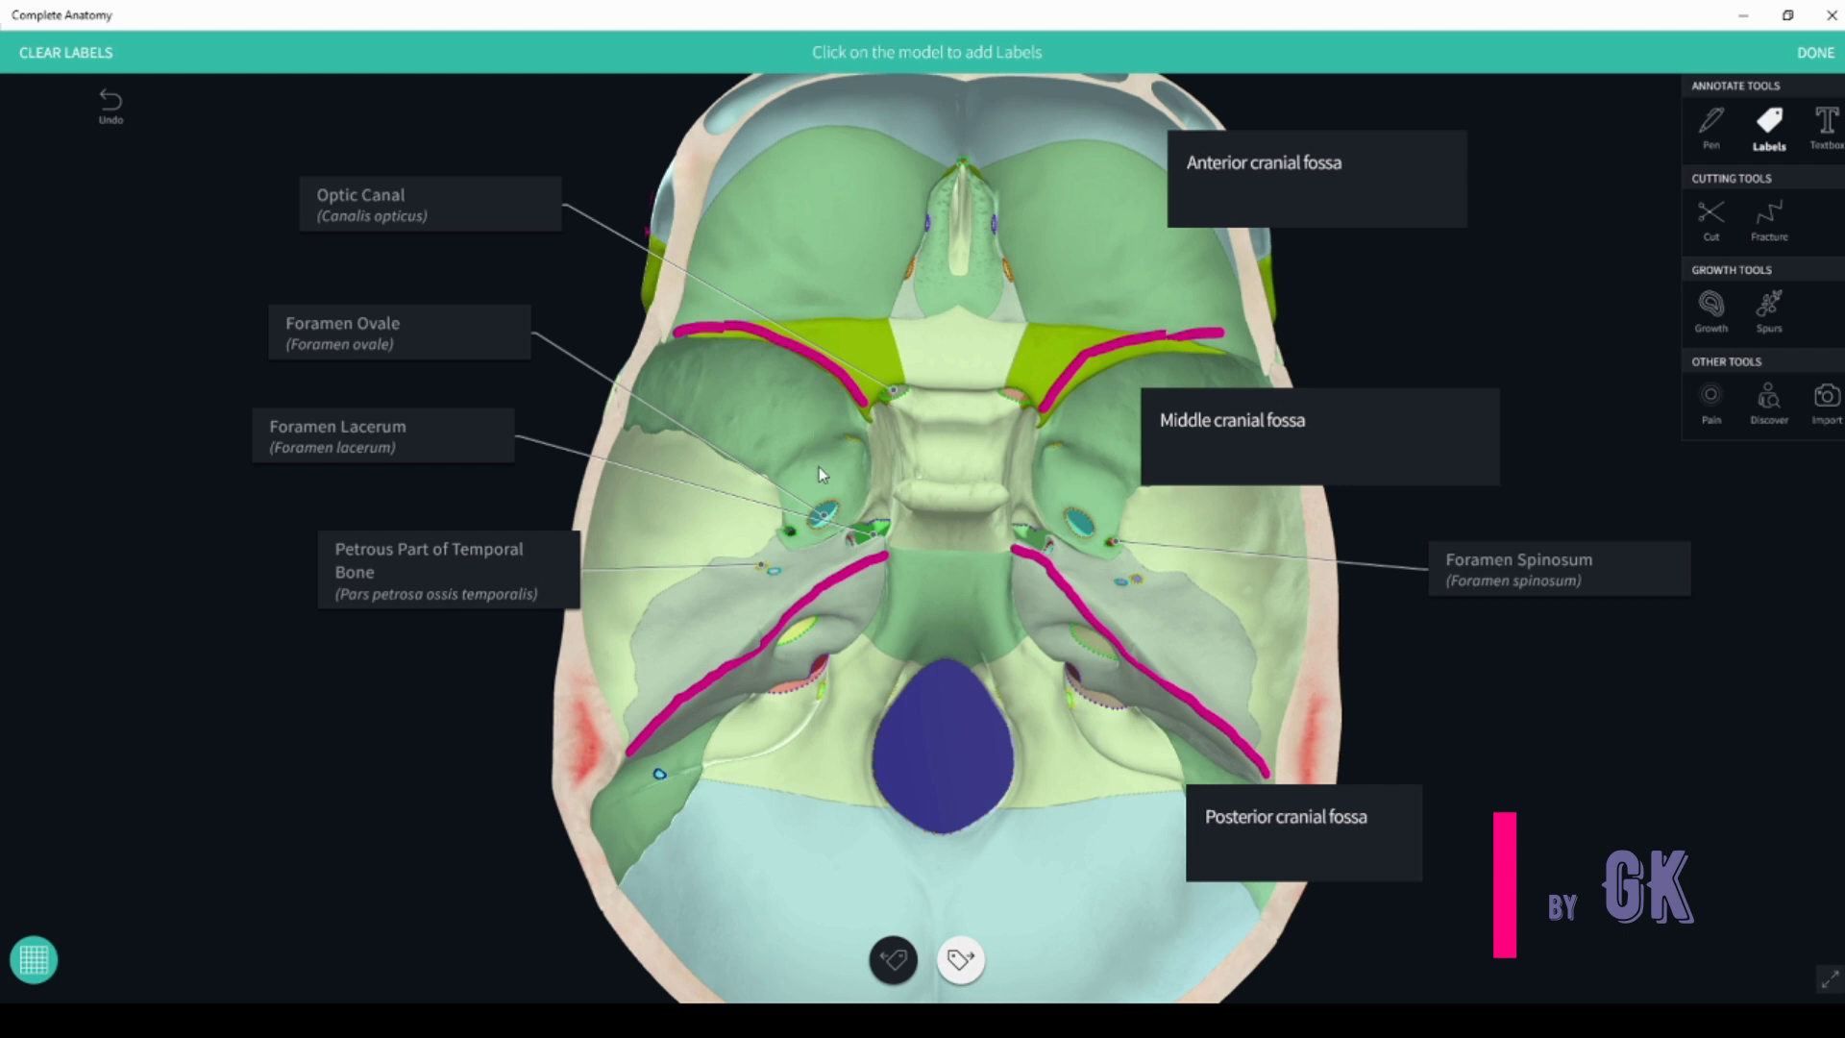
# Draw pink 3D pen loops beside the sphenoid body and around the left foramen ovale and lacerum.
pyautogui.press('p')
pyautogui.moveTo(856, 436); pyautogui.dragTo(856, 446)
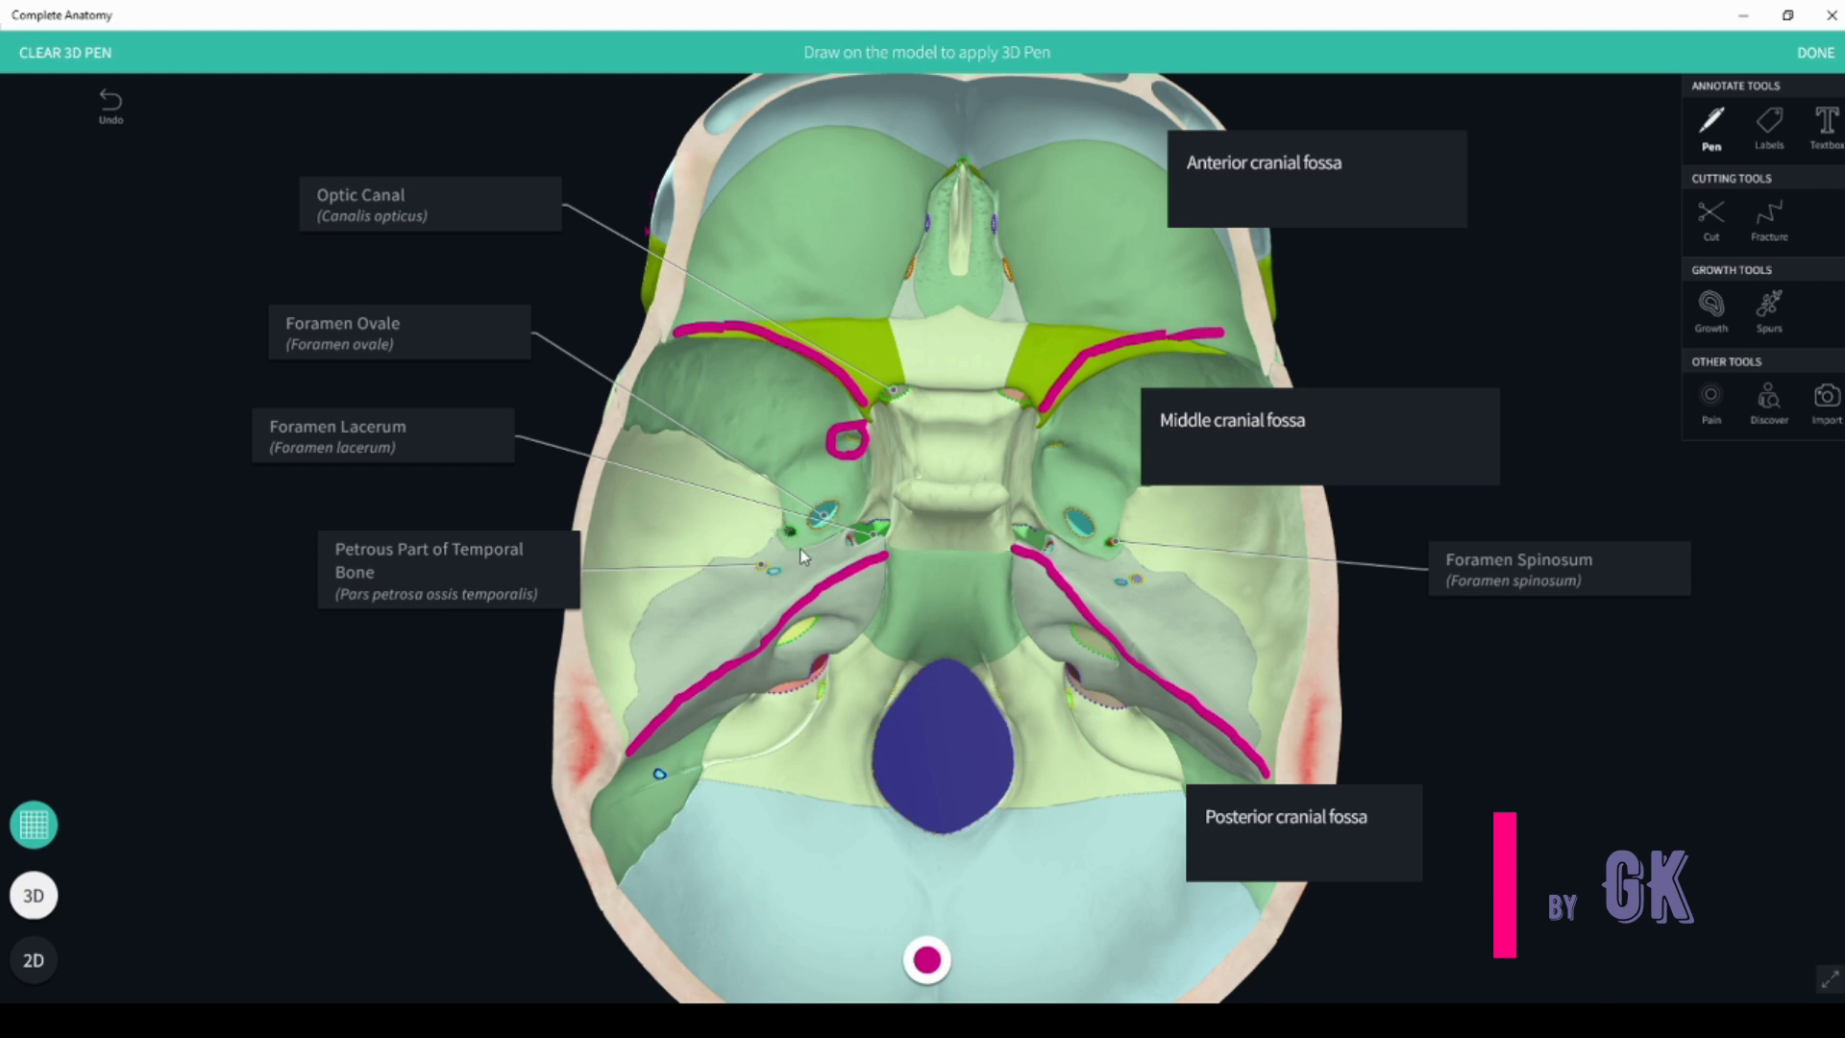
pyautogui.moveTo(822, 492)
pyautogui.mouseDown()
pyautogui.moveTo(769, 542)
pyautogui.moveTo(882, 514)
pyautogui.moveTo(825, 485)
pyautogui.mouseUp()
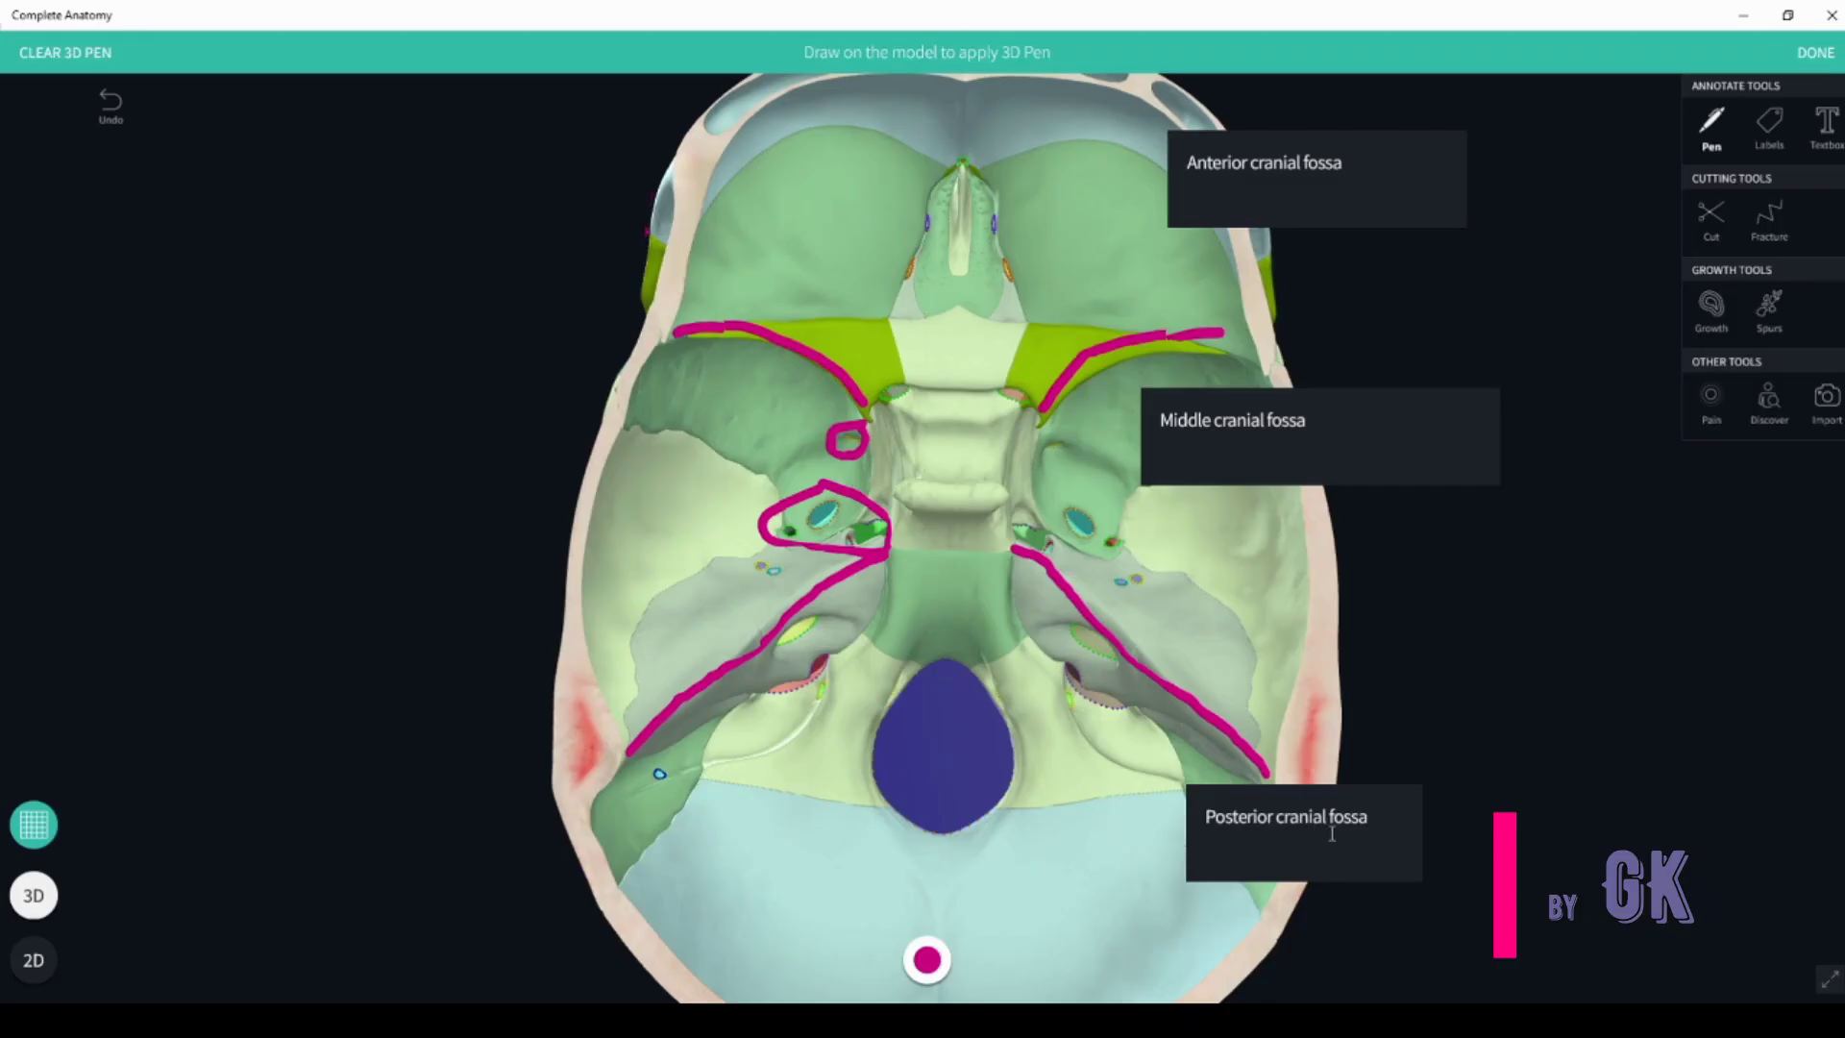
# Move the Posterior cranial fossa textbox to the right and slightly up.
pyautogui.moveTo(1334, 838); pyautogui.dragTo(1475, 812)
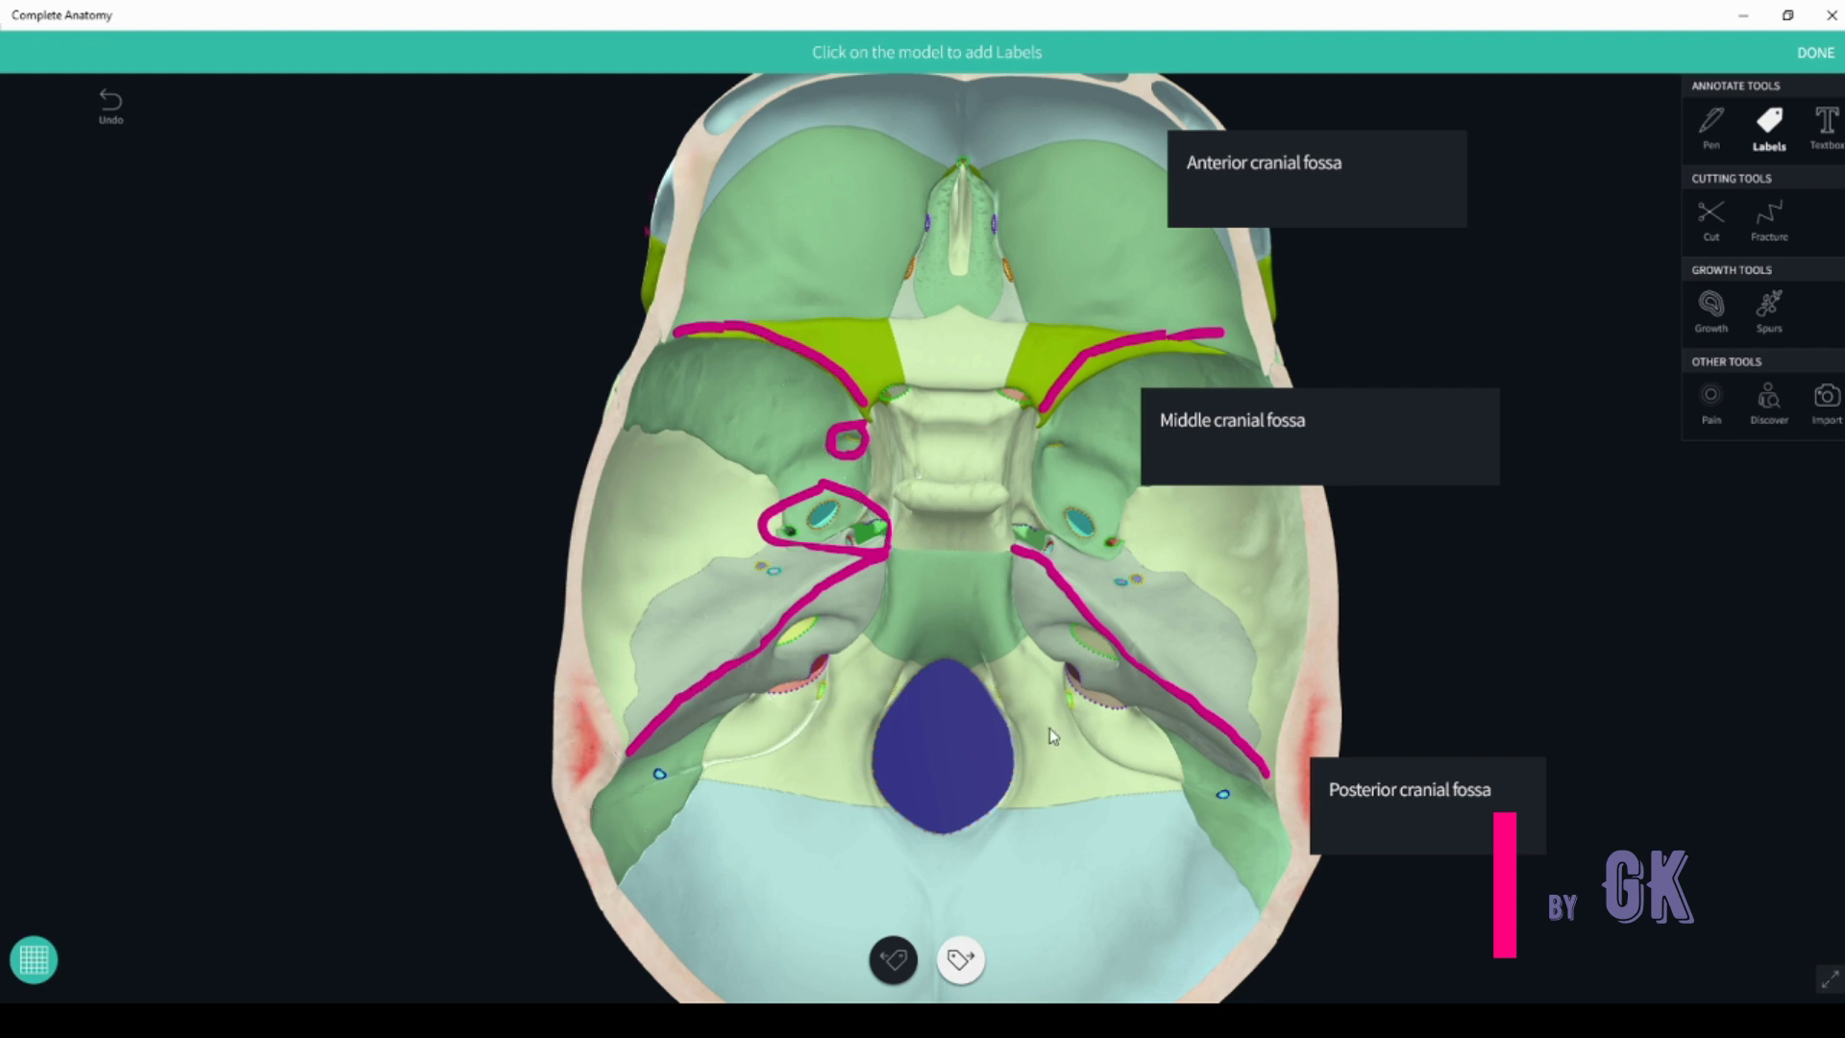
# Label internal acoustic meatus, jugular foramen and foramen magnum, then circle small foramina on both sides in pink.
pyautogui.click(1090, 637)
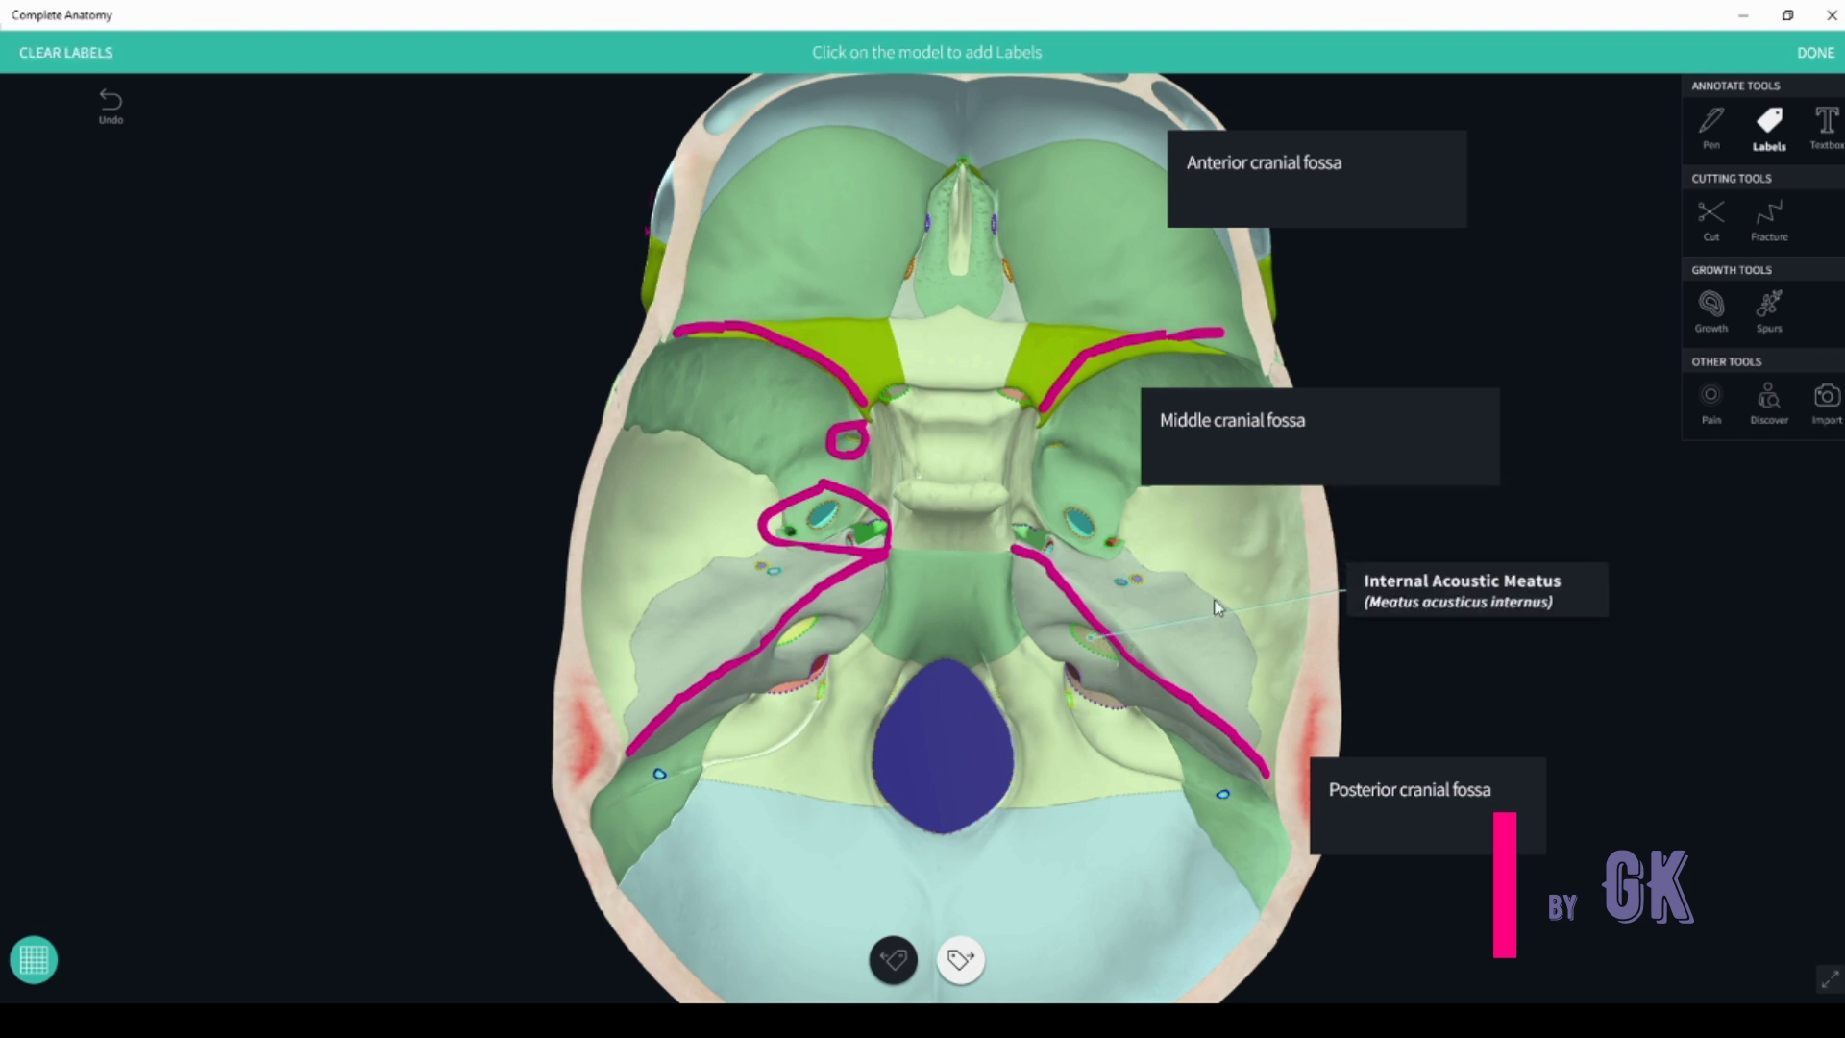
pyautogui.click(1113, 701)
pyautogui.click(1393, 694)
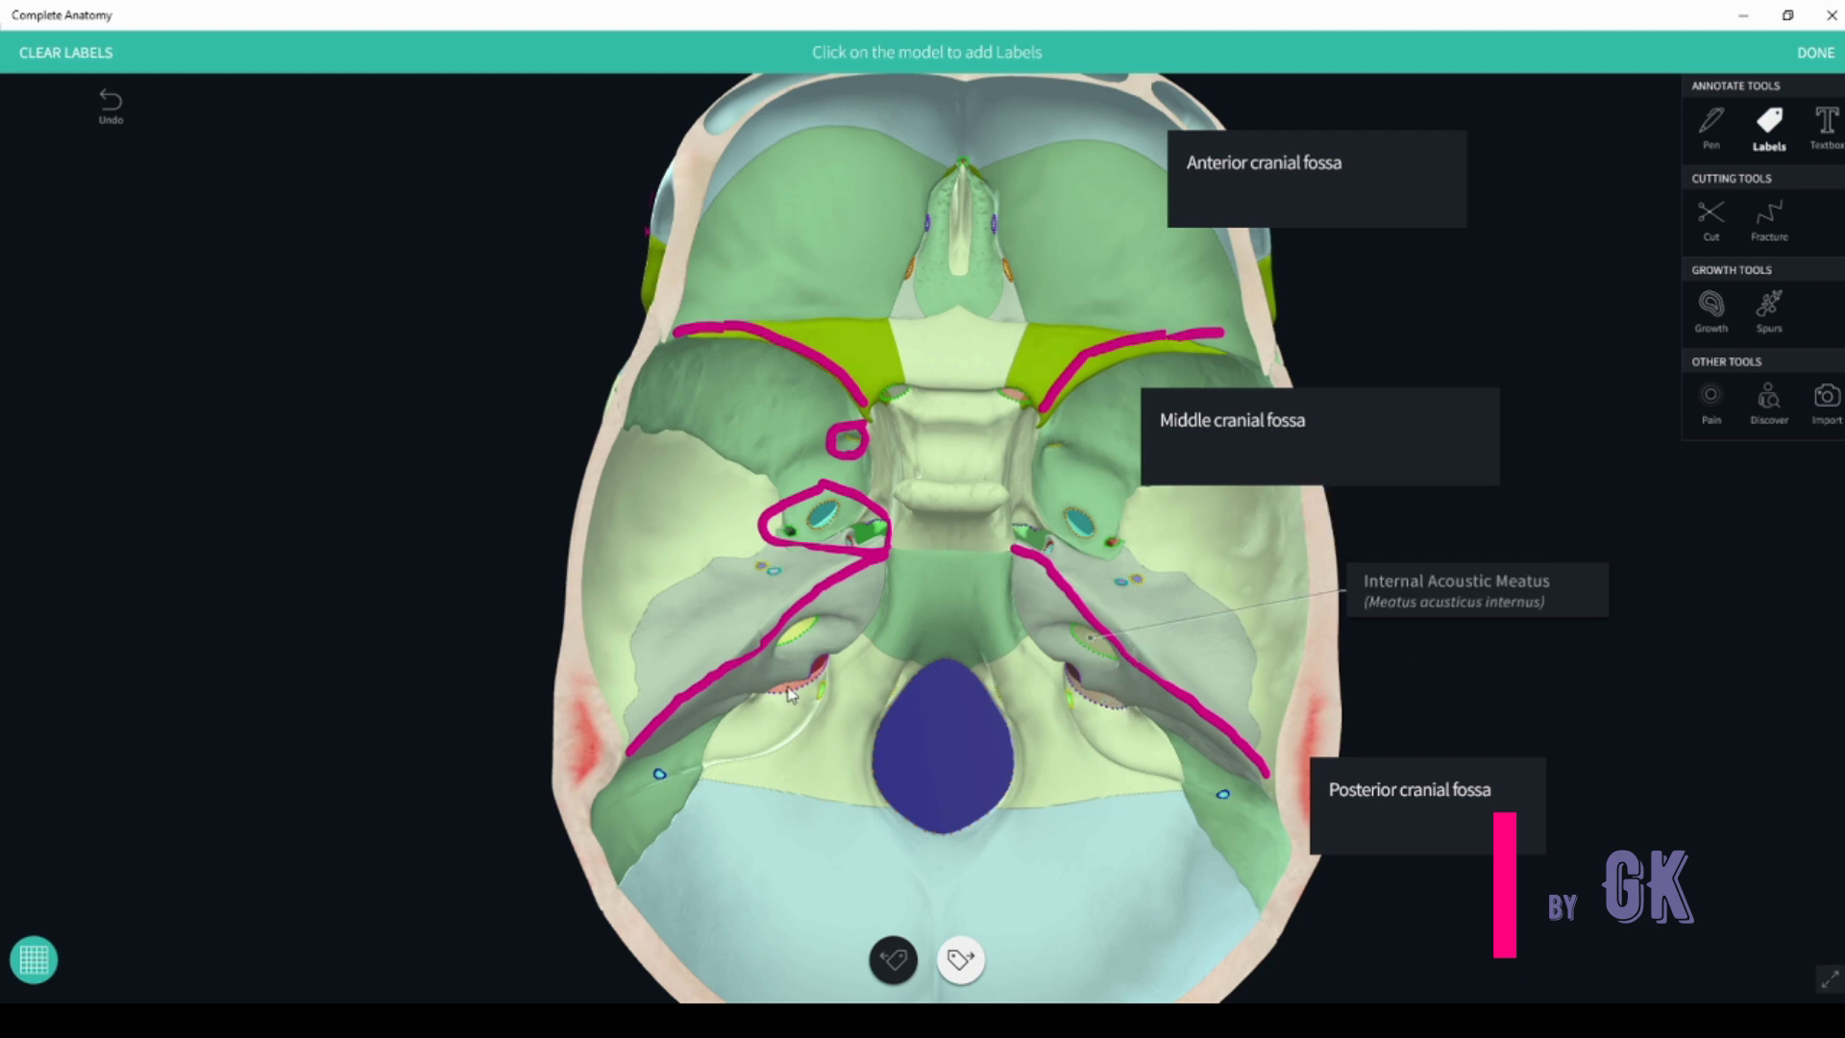
pyautogui.click(790, 690)
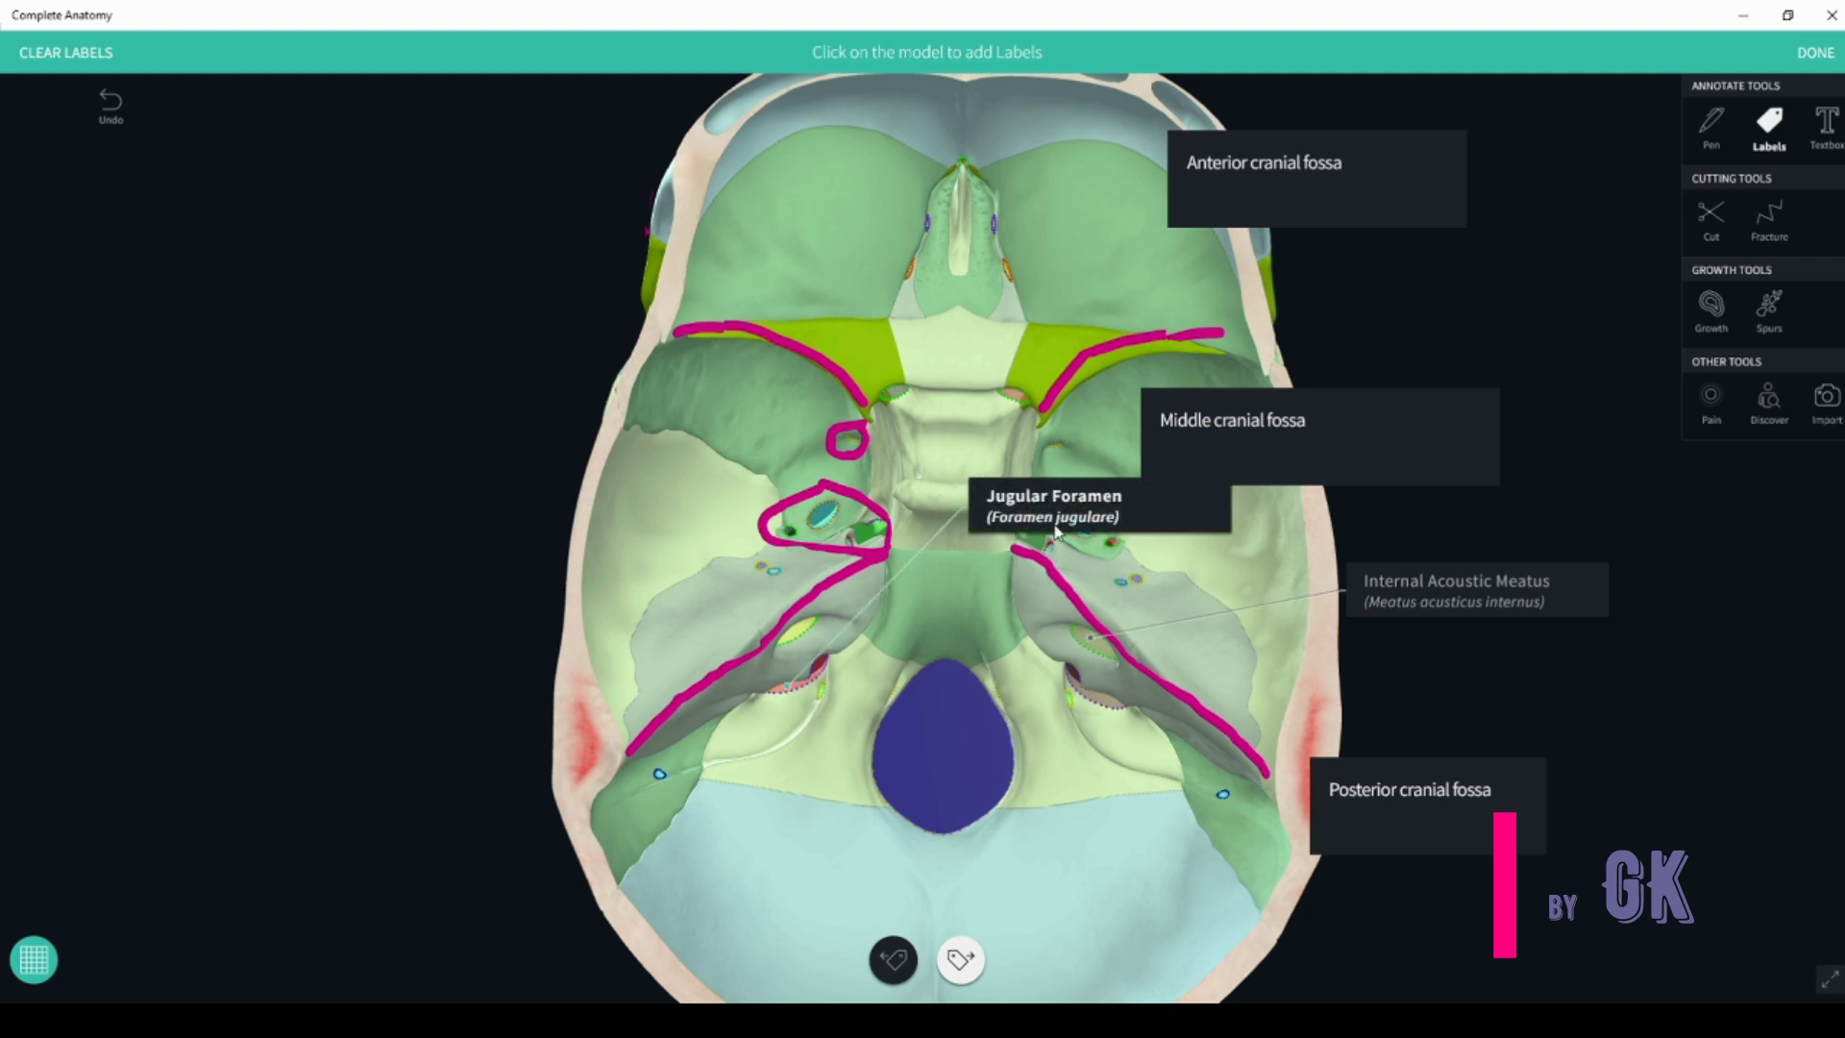
pyautogui.click(919, 746)
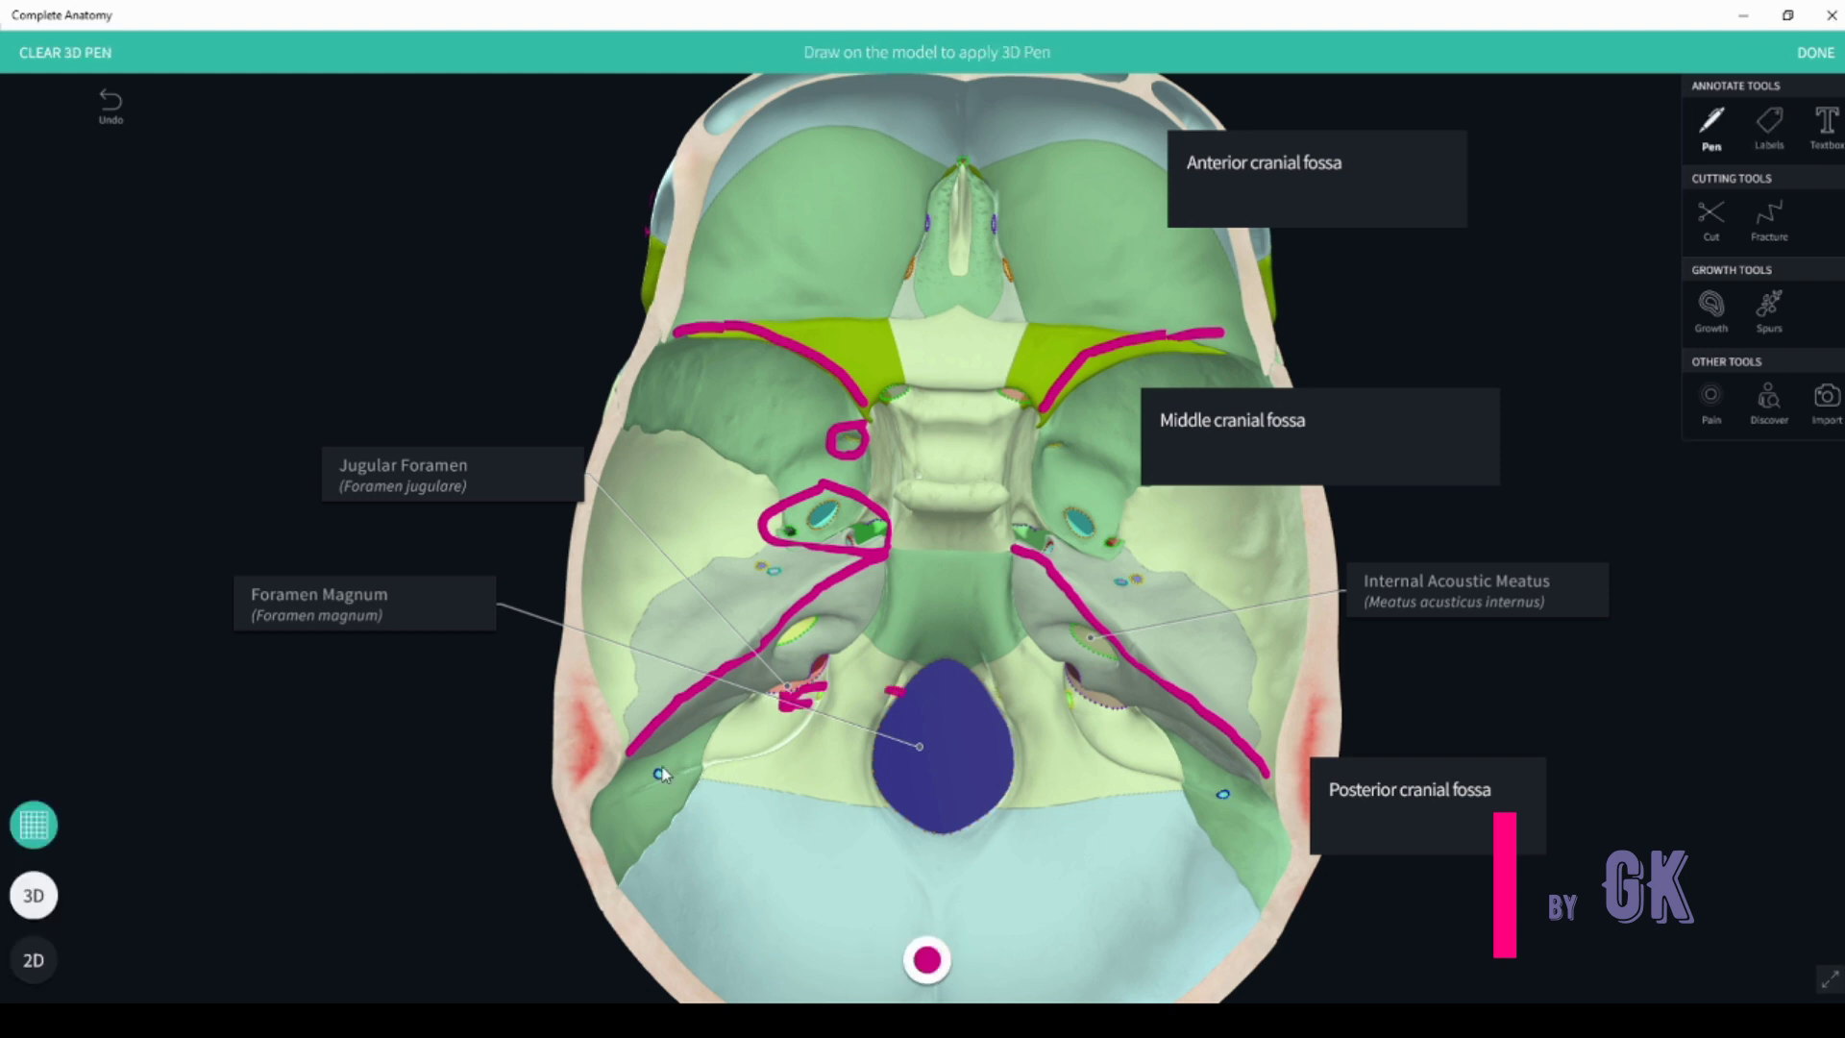
pyautogui.moveTo(661, 764)
pyautogui.mouseDown()
pyautogui.moveTo(650, 786)
pyautogui.moveTo(675, 766)
pyautogui.mouseUp()
pyautogui.moveTo(1207, 776); pyautogui.dragTo(1218, 777)
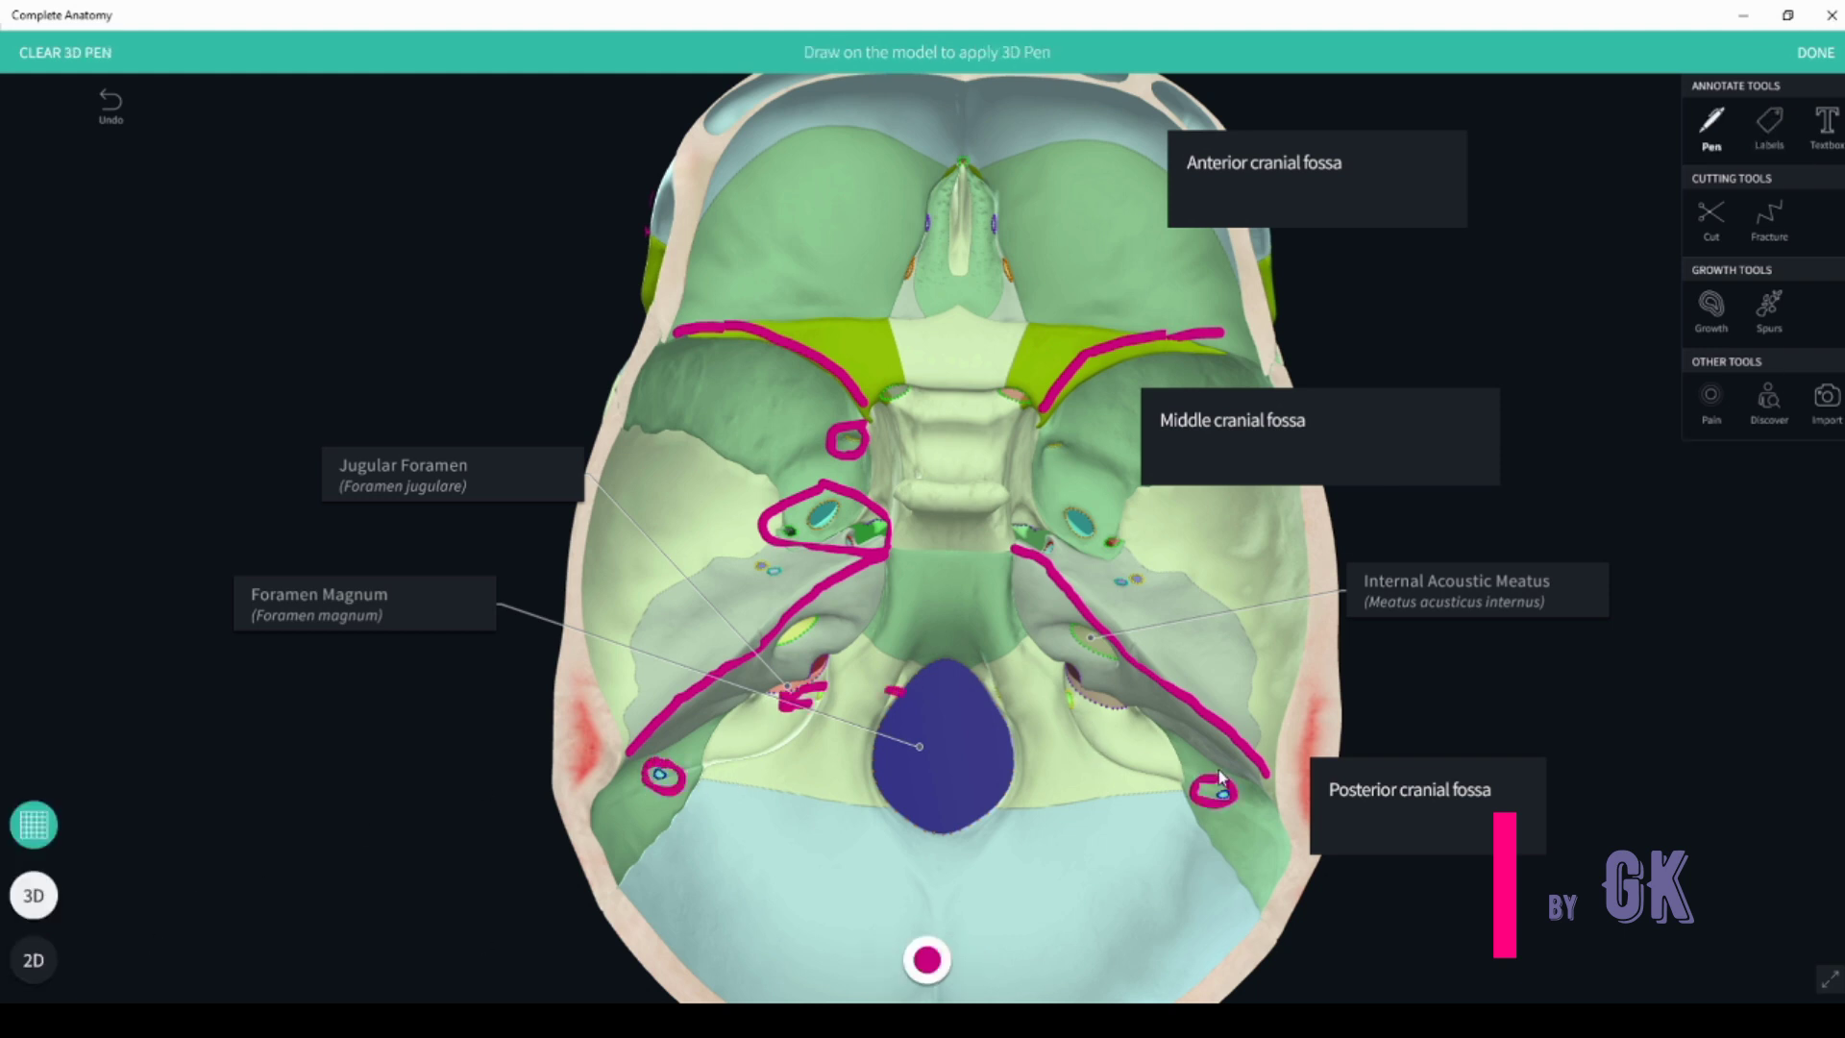